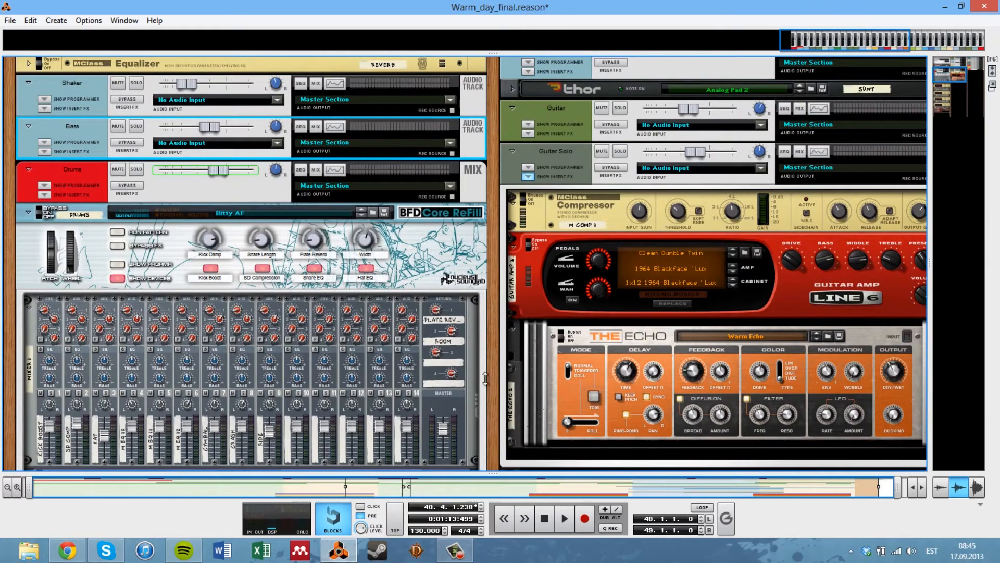
In the sequencer, turn off the Bass track's solo and display the Verse block in Block view.
key("F7")
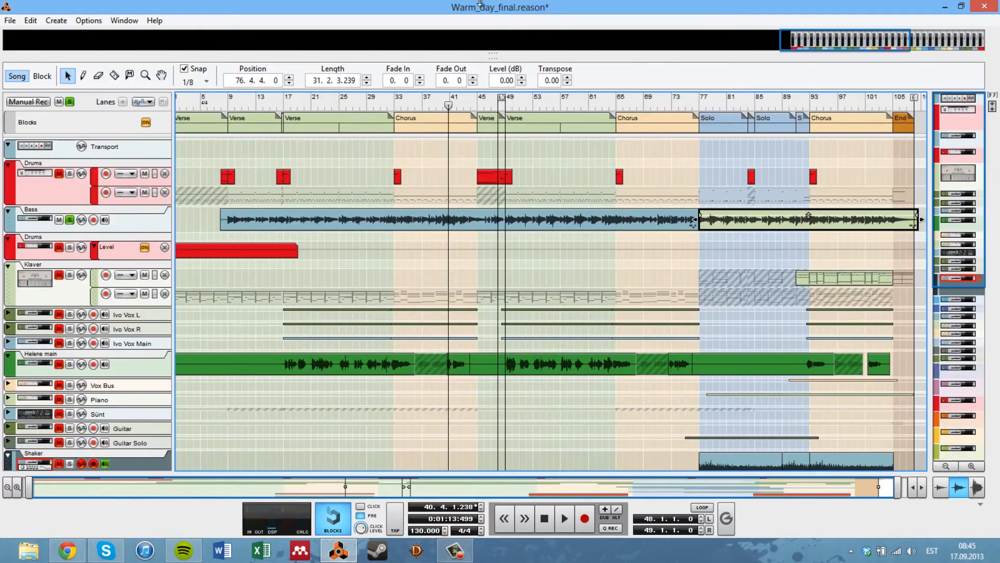
left_click(71, 221)
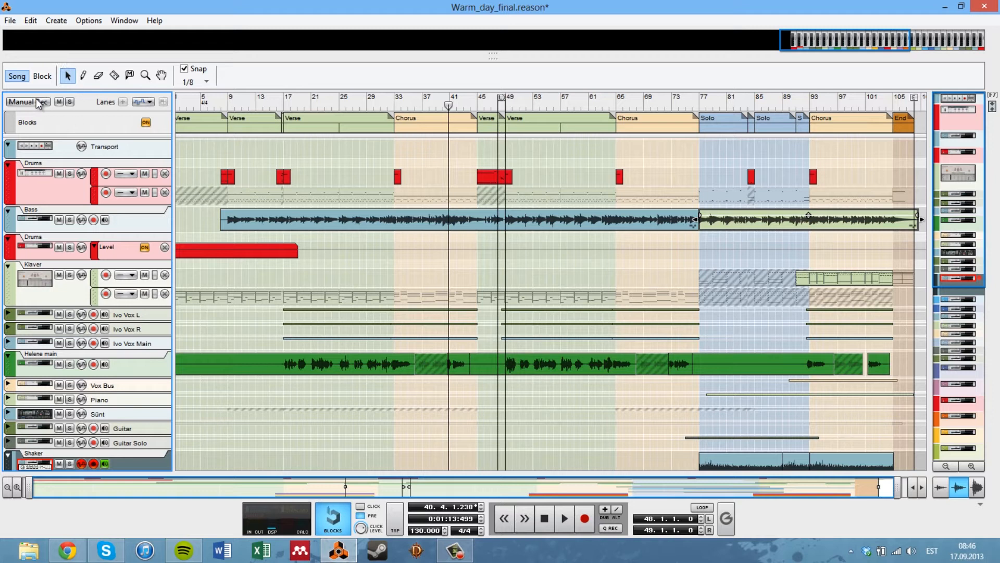
left_click(43, 76)
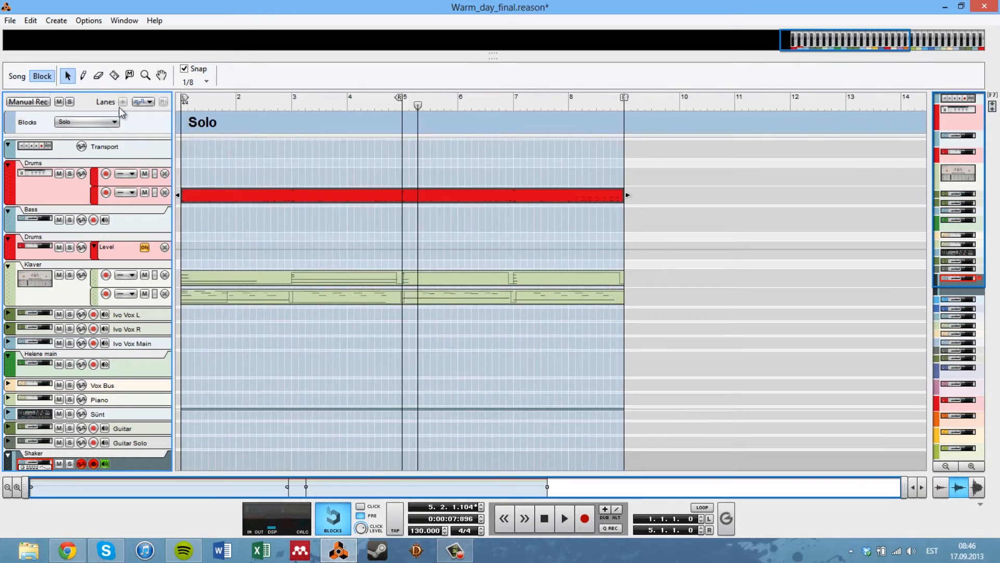
left_click(95, 123)
left_click(151, 116)
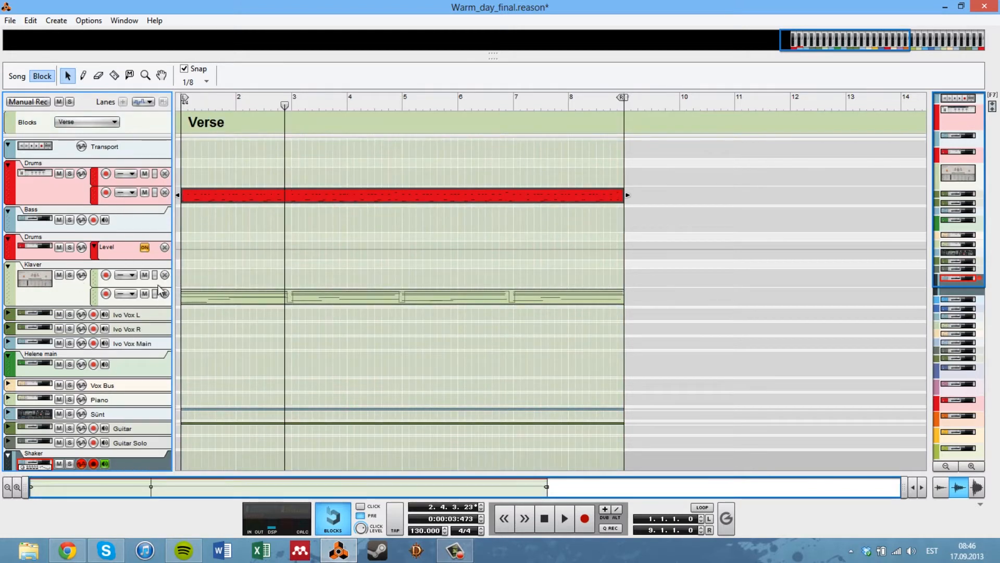
Open the Klaver clip's notes in the Verse block, solo the Klaver track, and return the playhead to bar 1.
double_click(189, 295)
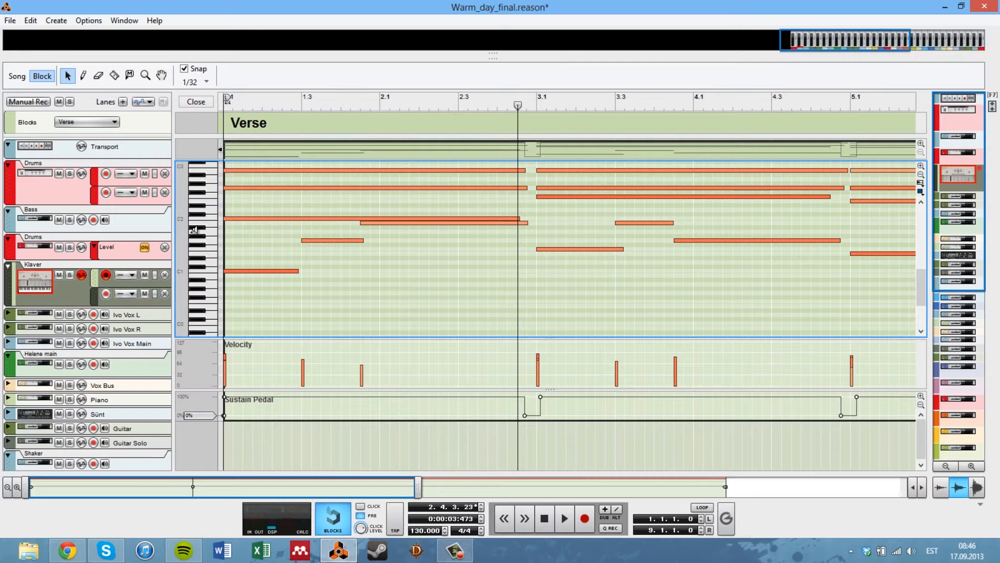
left_click(69, 274)
left_click_drag(458, 99, 46, 98)
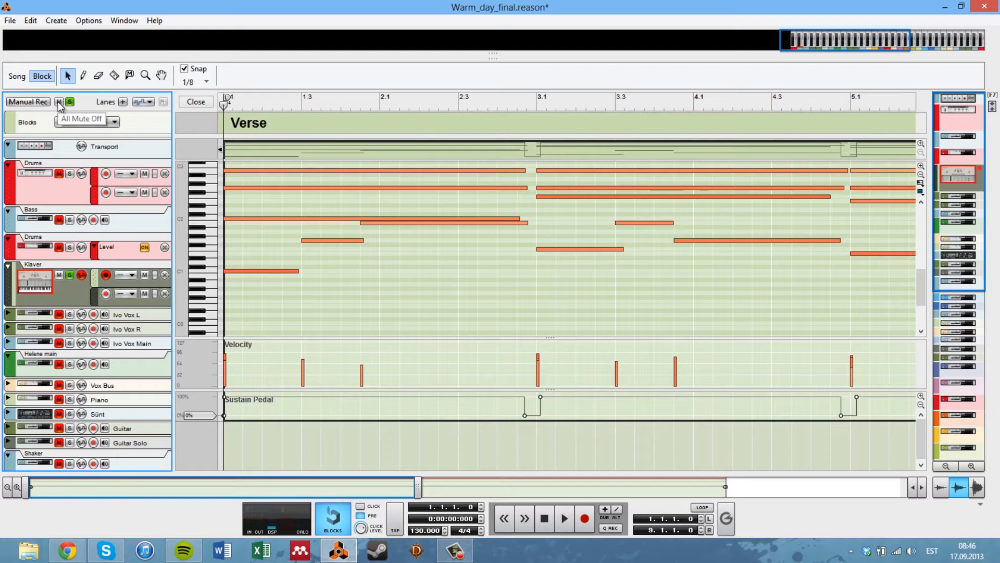
Examine the Klaver chord notes across the Verse block and play the block through from its start.
left_click(269, 171)
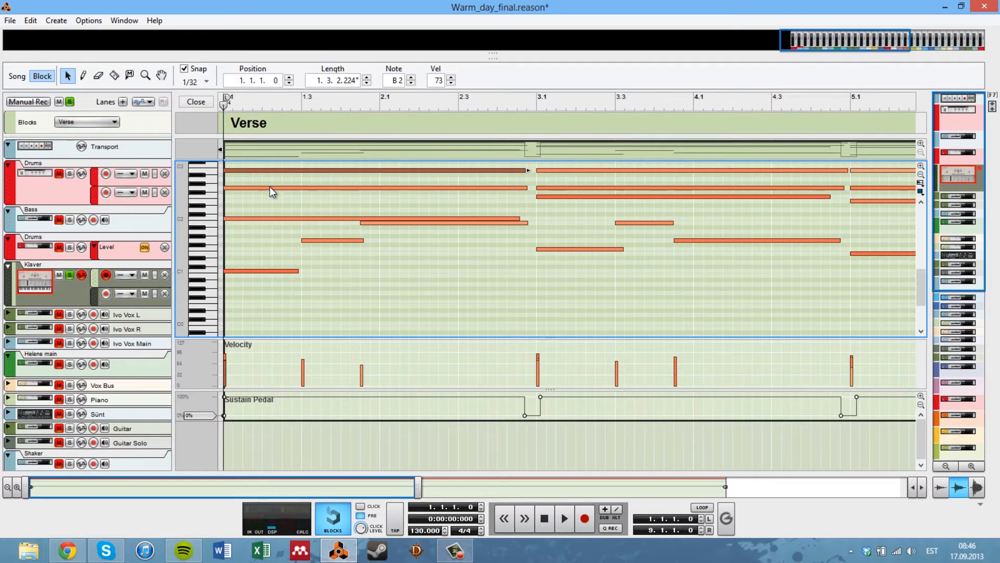
left_click(271, 188)
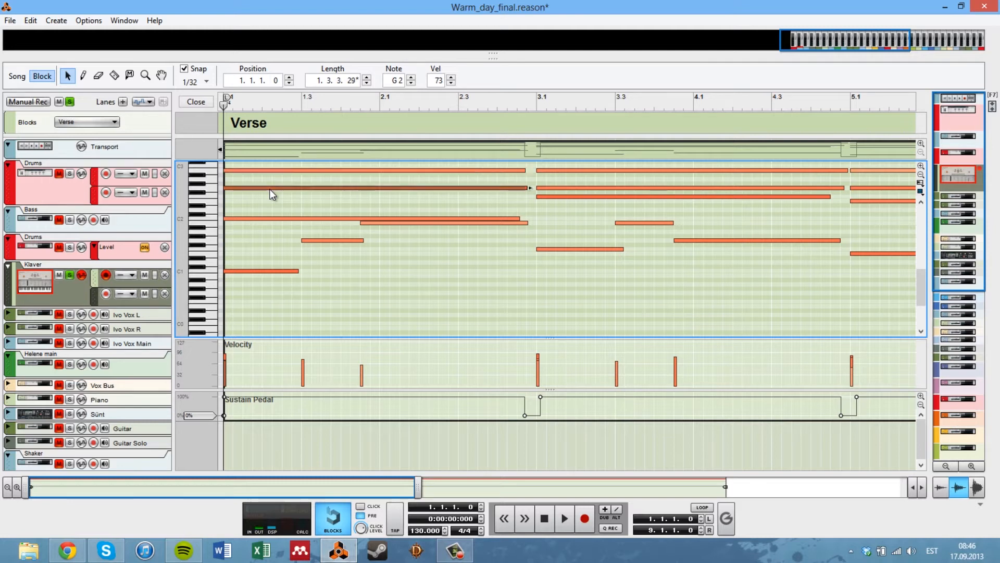
left_click(255, 219)
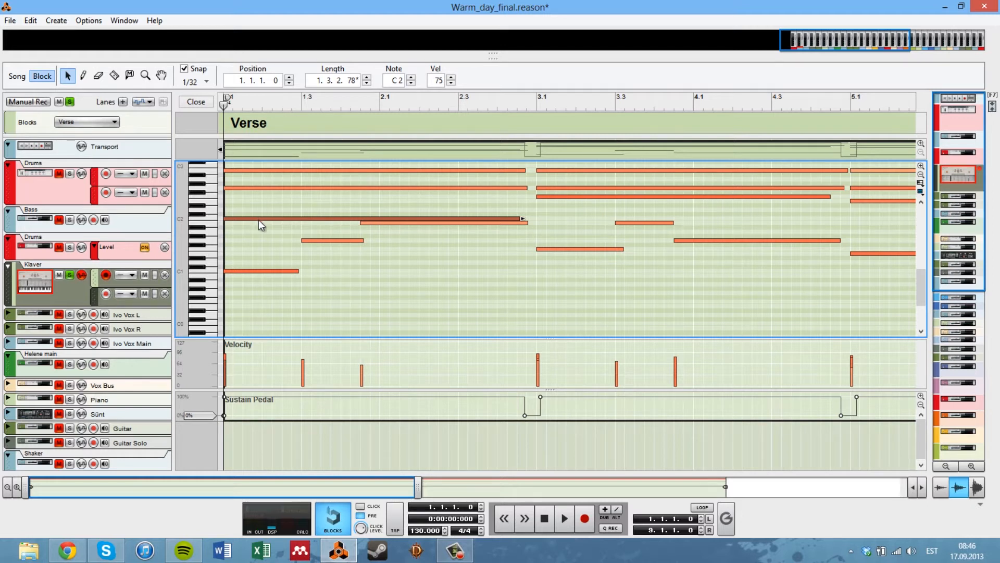
left_click(549, 197)
left_click(870, 201)
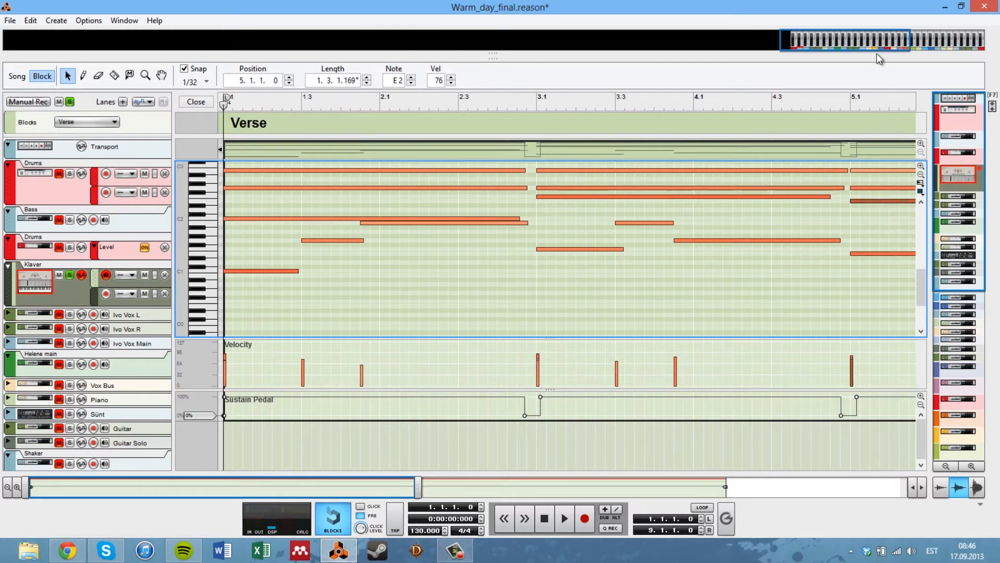
left_click_drag(375, 492, 315, 487)
left_click(894, 194)
left_click(894, 195)
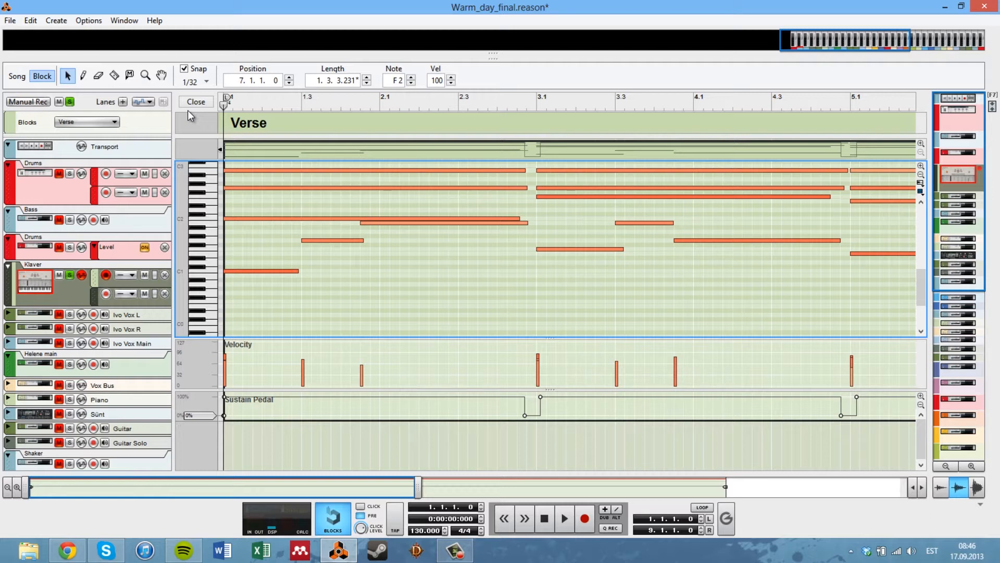
key("space")
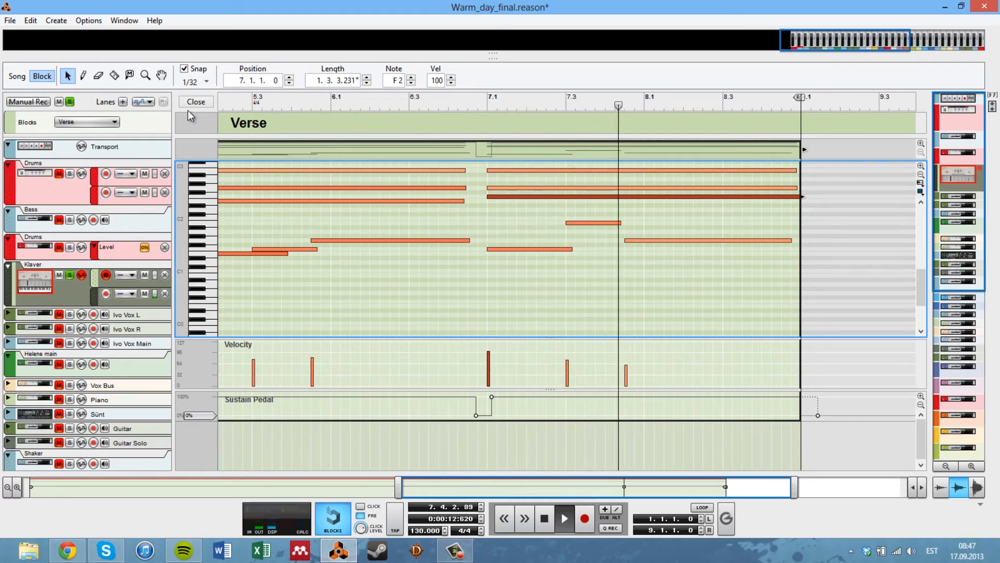
key("space")
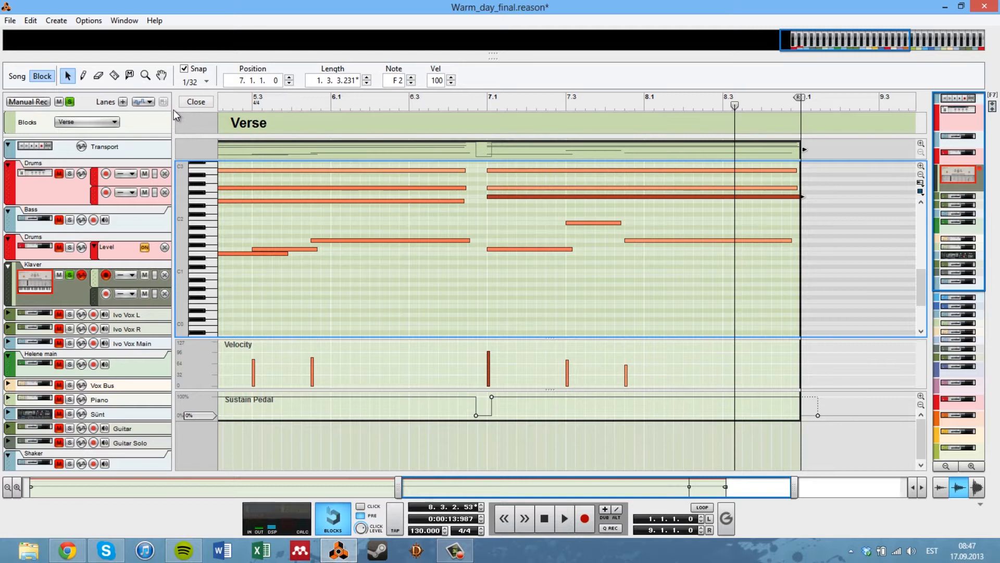
Switch to the Chorus block and open the Klaver clip's notes at the beginning of the block.
left_click(92, 123)
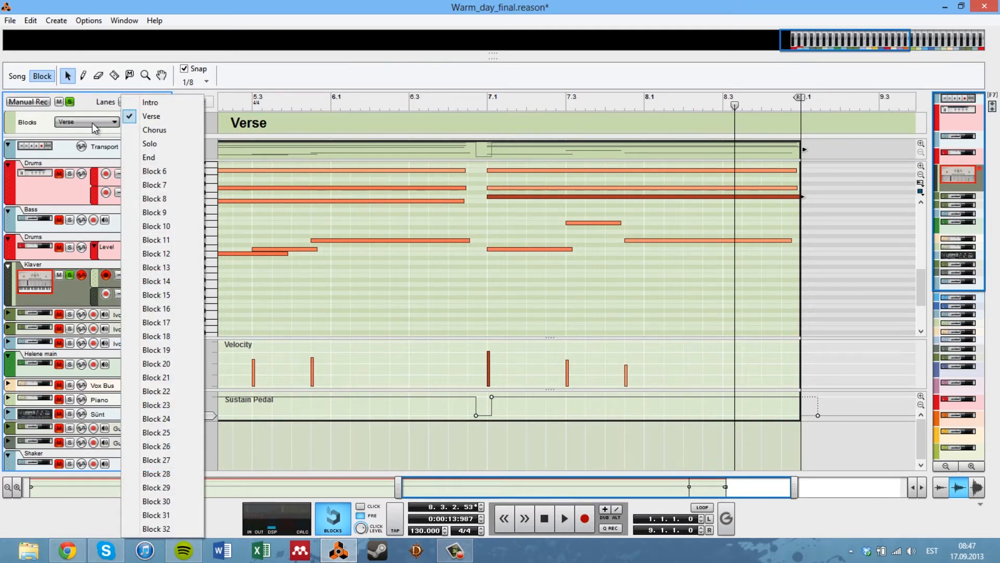
left_click(161, 130)
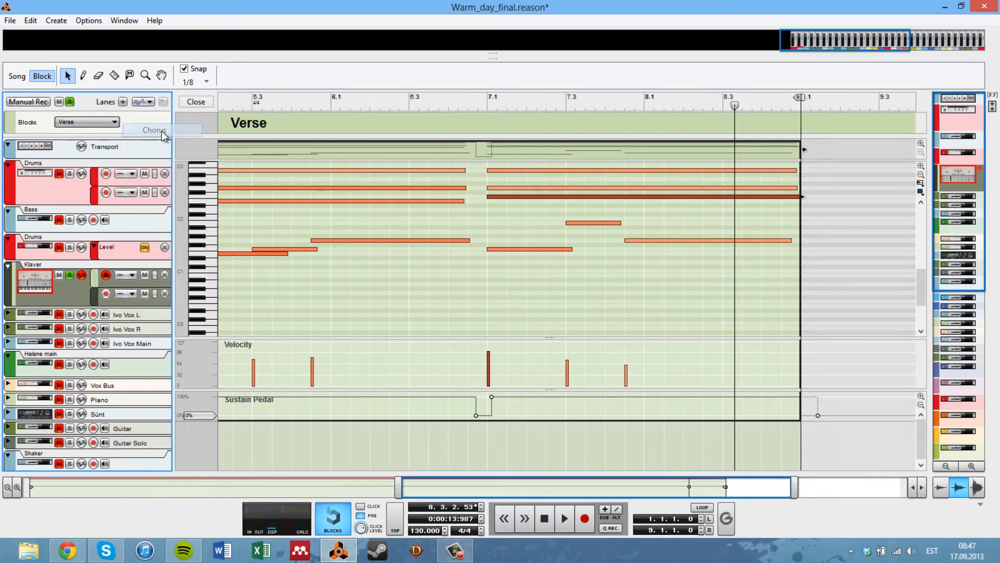
double_click(381, 204)
left_click_drag(566, 106, 1, 78)
left_click_drag(463, 480, 161, 477)
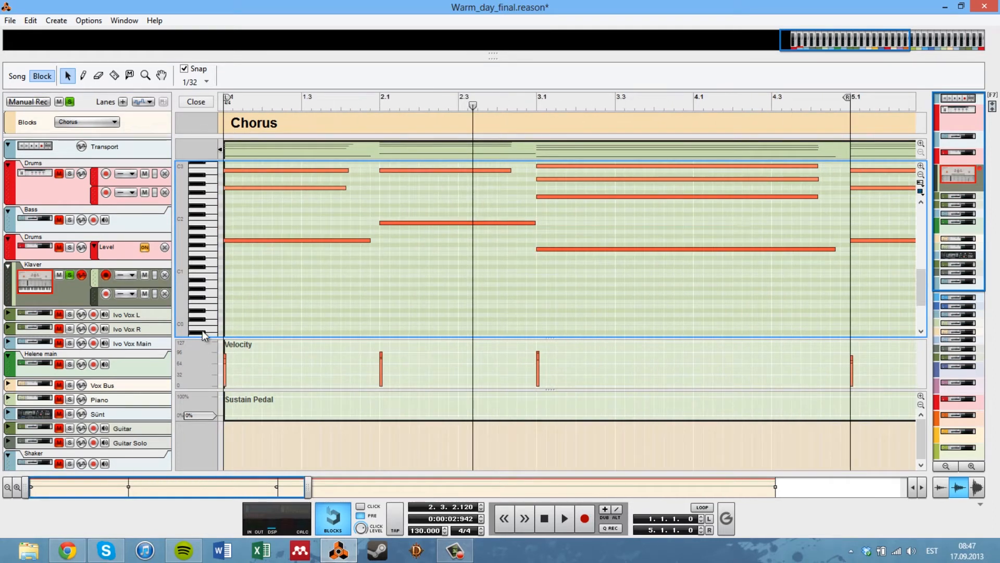
Play the opening of the soloed Klaver part in the Chorus block and return the playhead to bar 1.
left_click(278, 105)
key("space")
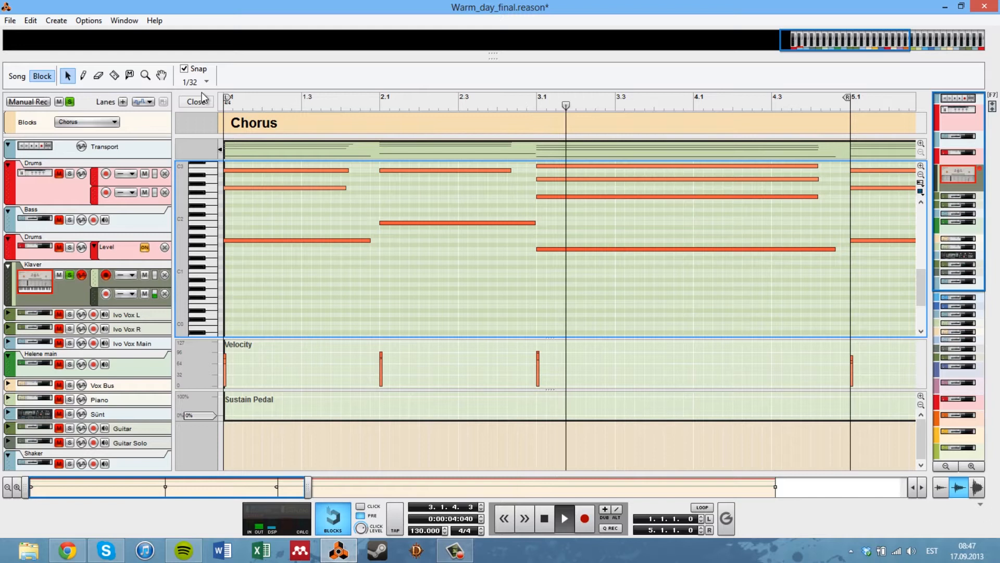
key("space")
left_click_drag(374, 106, 170, 86)
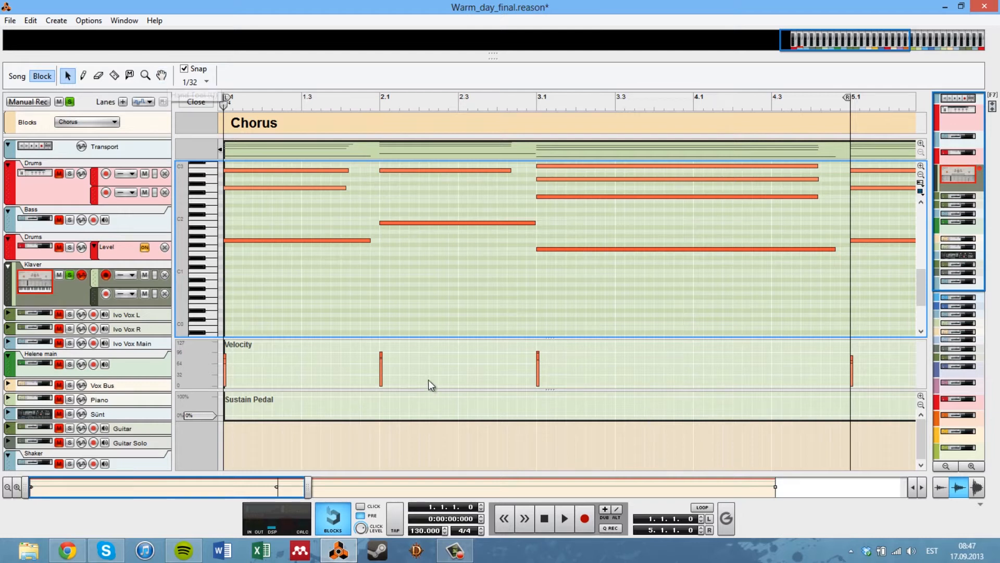
Examine the lowest notes of the first three Chorus chords and replay the block's opening bars.
left_click(346, 241)
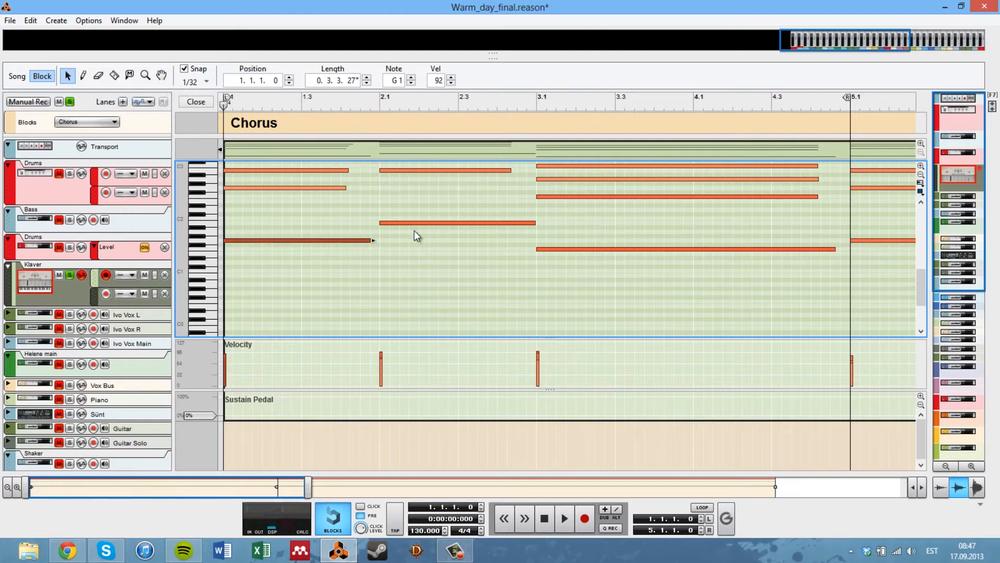
left_click(436, 224)
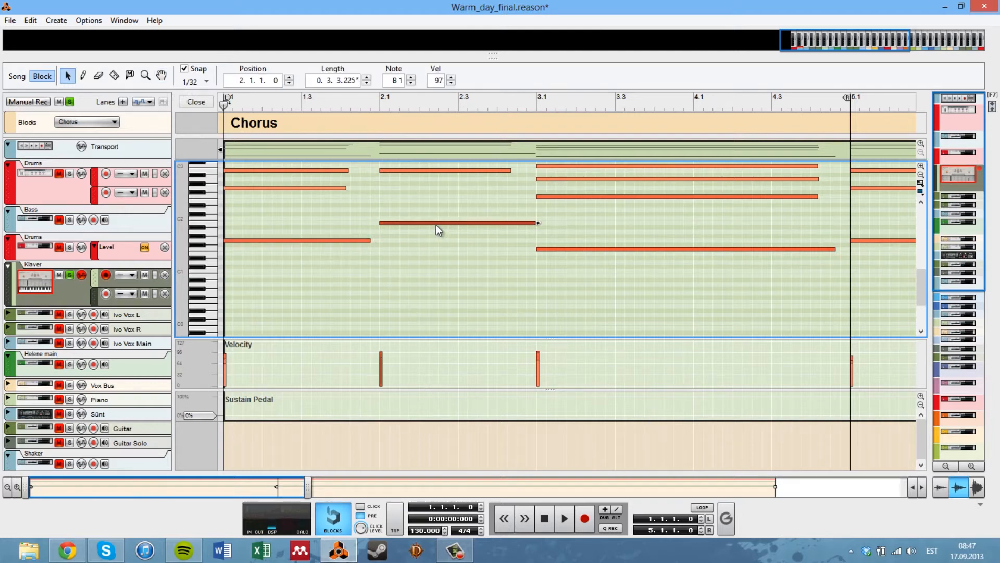
left_click(578, 249)
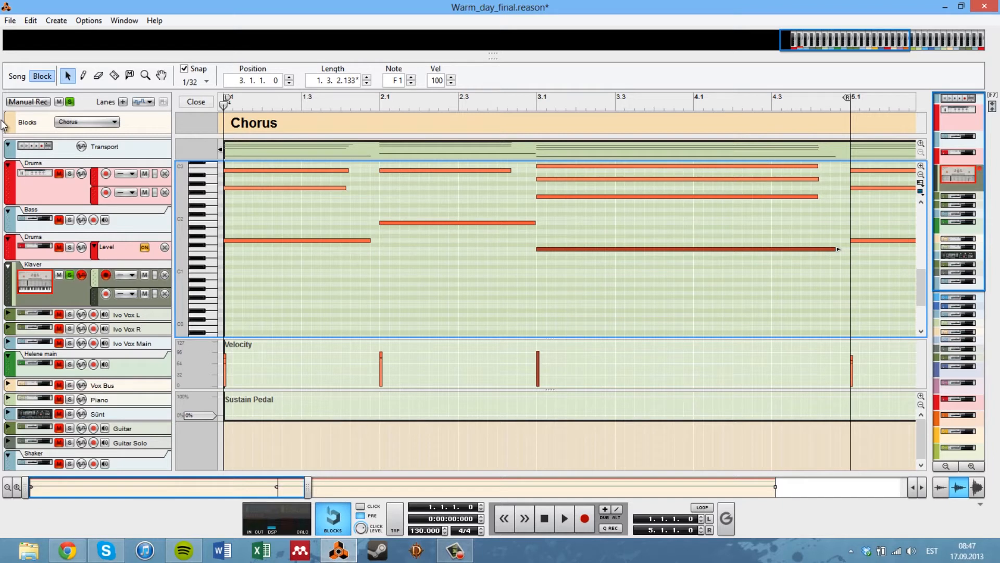
key("space")
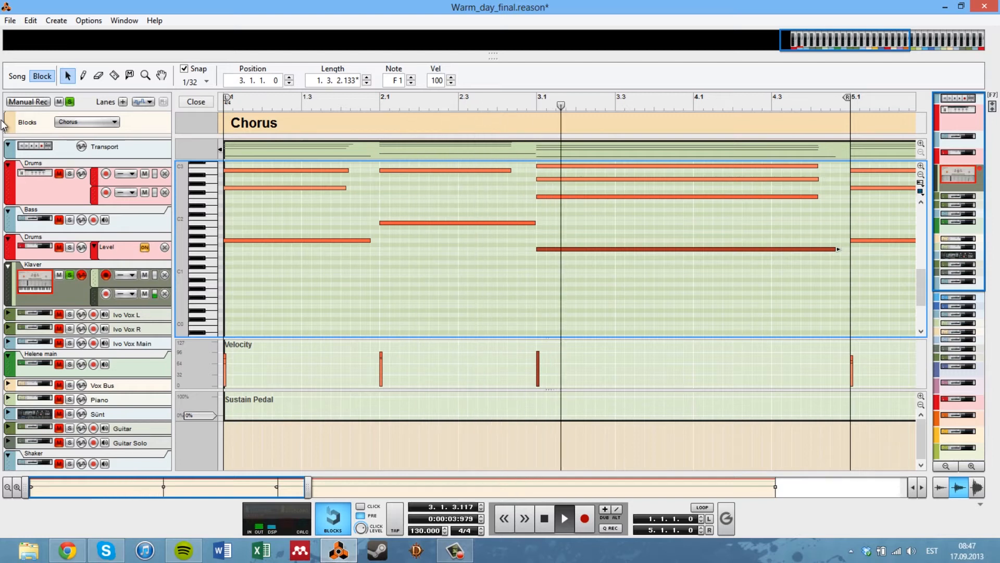
key("space")
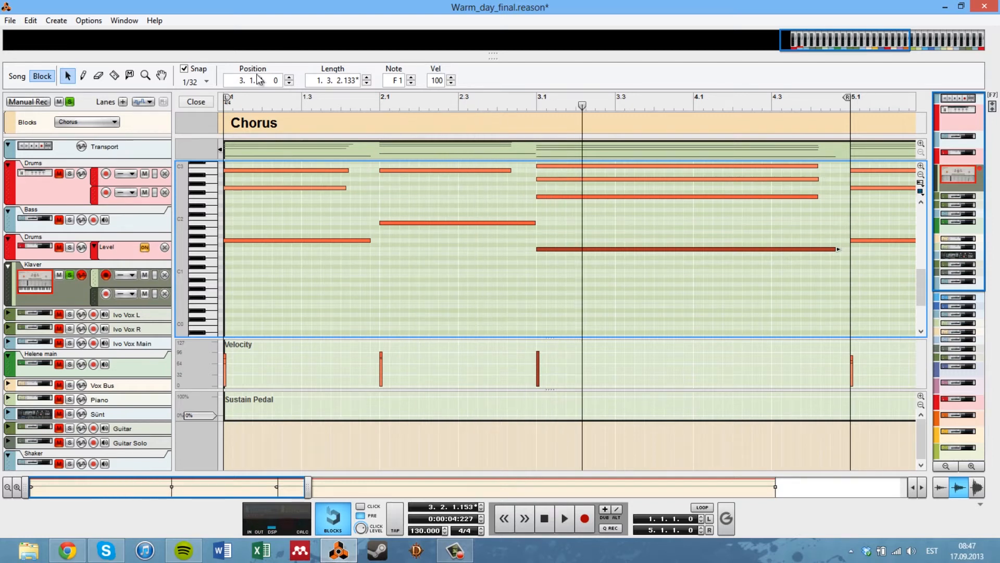
Enlarge the rack area above the sequencer and unfold the Radical Piano device named Klaver.
left_click_drag(300, 484, 360, 482)
left_click_drag(513, 56, 521, 395)
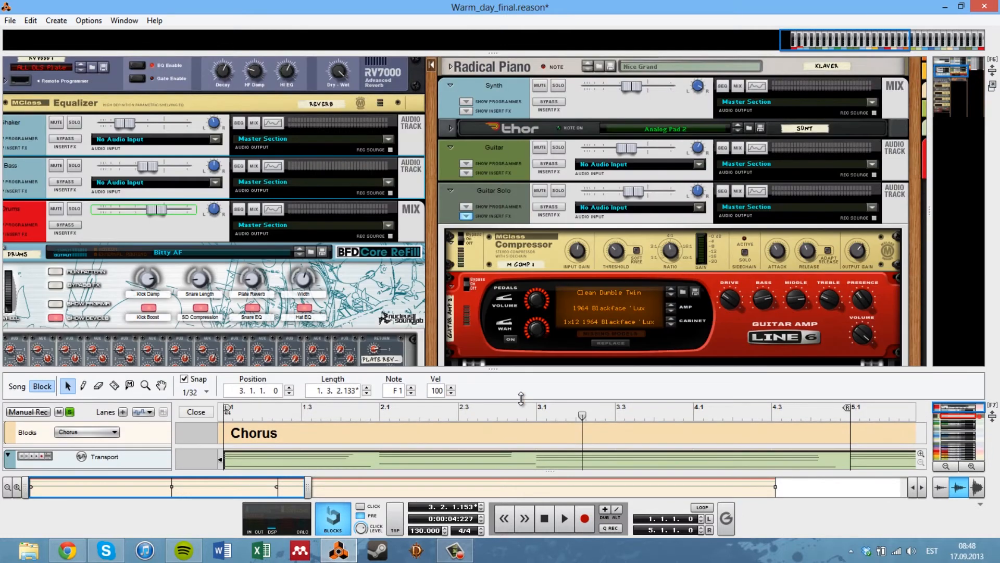
scroll(537, 168, "up", 5)
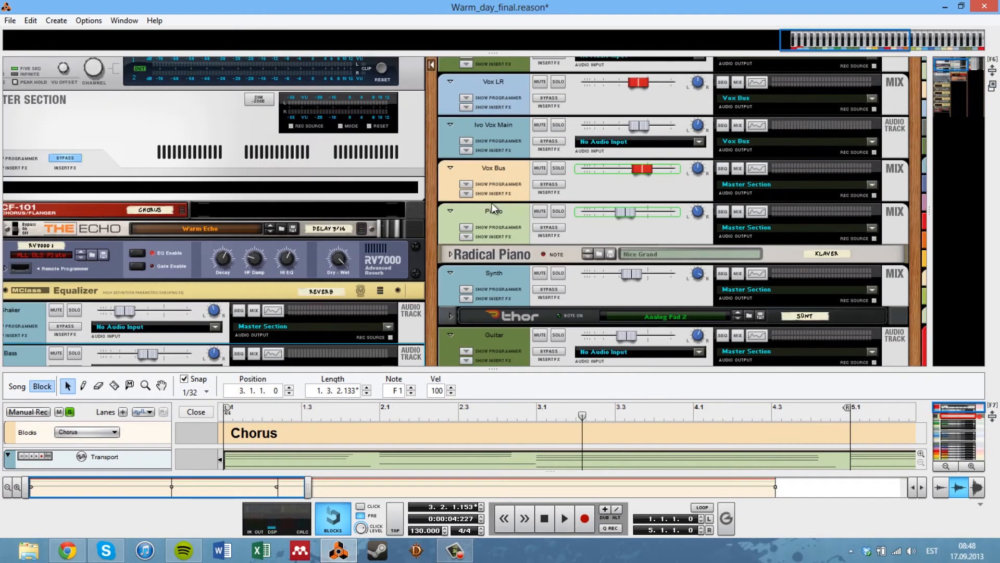
left_click(451, 255)
scroll(557, 232, "down", 2)
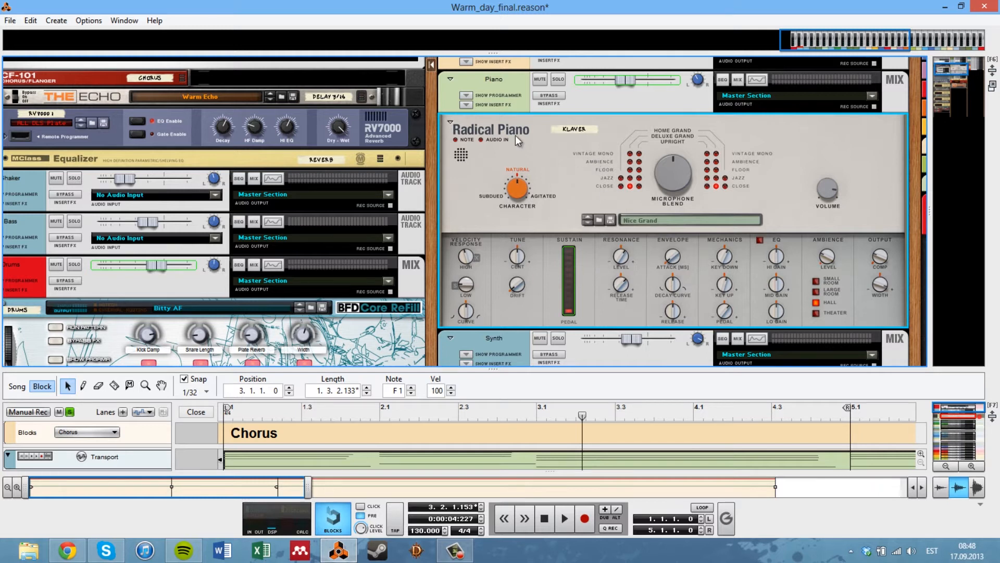
Show the insert effects of the Piano mix channel in the rack.
left_click(466, 105)
scroll(614, 188, "down", 3)
scroll(610, 187, "up", 3)
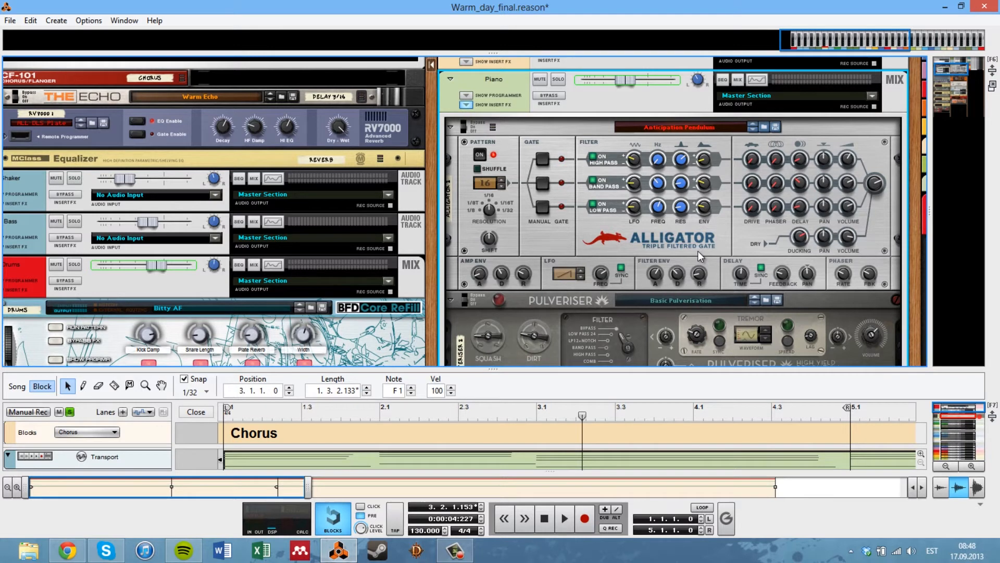
Play the Chorus block from bar 1 while toggling the Alligator's bypass to compare the piano sound.
scroll(698, 251, "down", 2)
left_click_drag(297, 412, 164, 411)
scroll(473, 98, "up", 1)
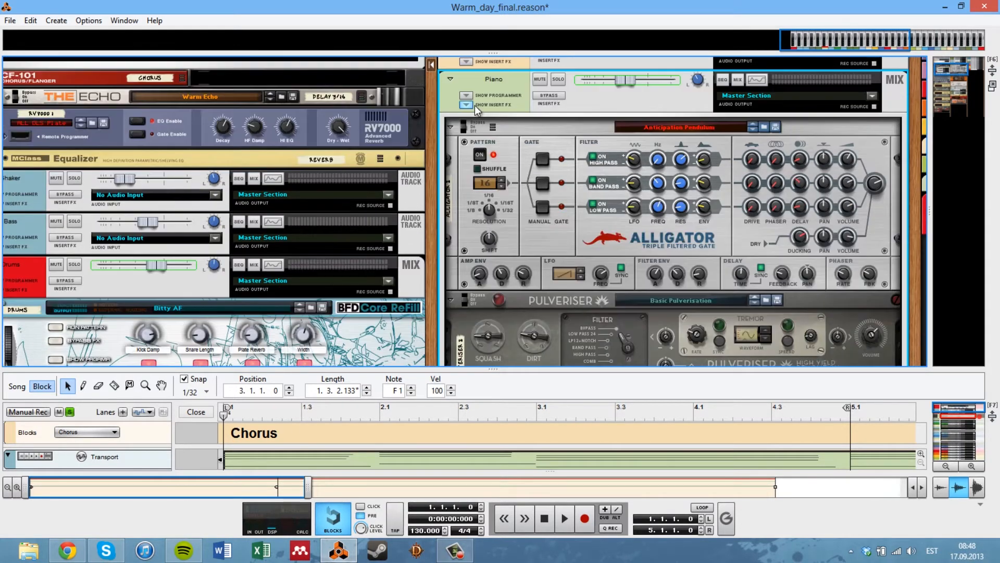
left_click(463, 130)
key("space")
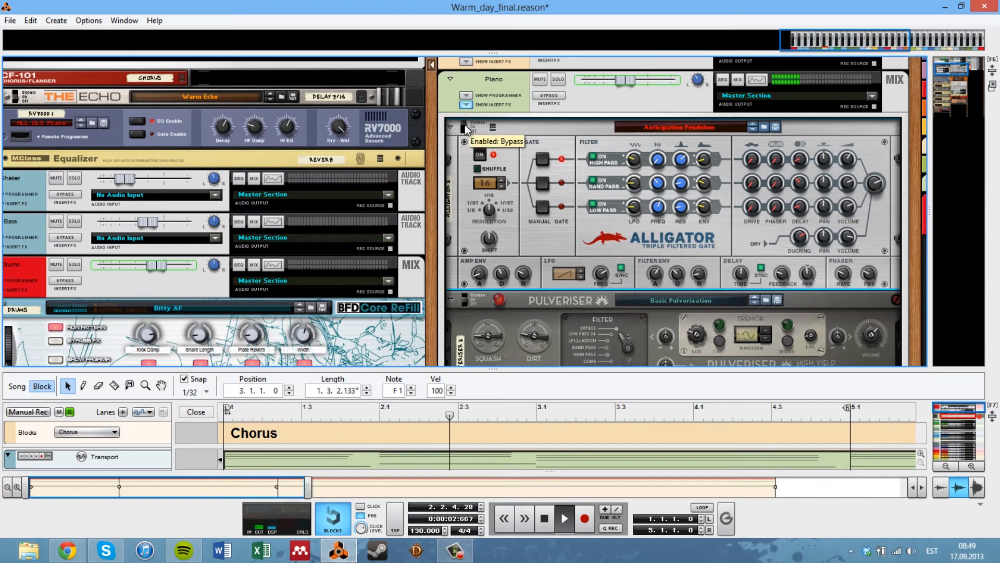
left_click(464, 128)
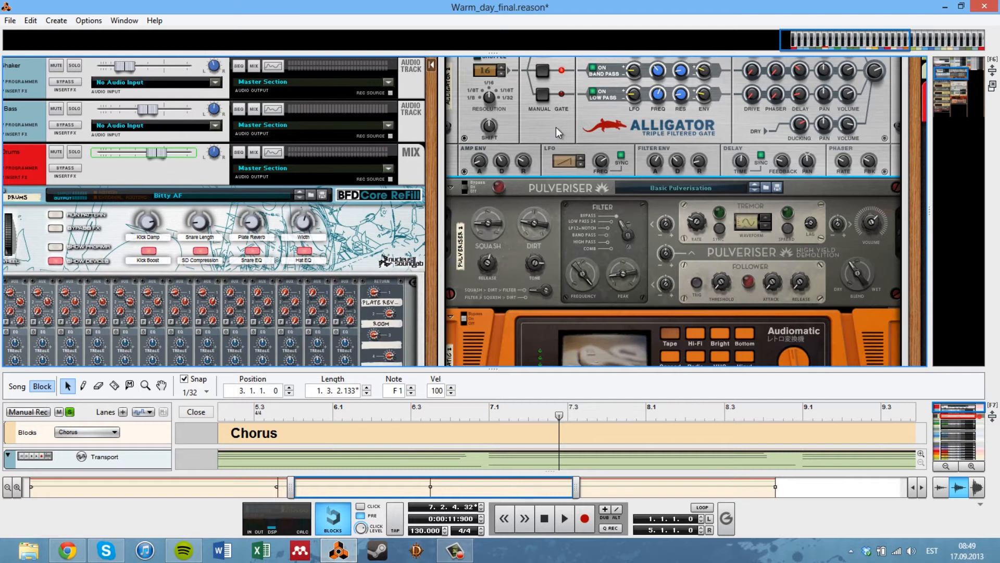
Review the Pulveriser and Audiomatic, hide the Piano channel's insert effects, and restore the sequencer to full height.
scroll(588, 152, "down", 3)
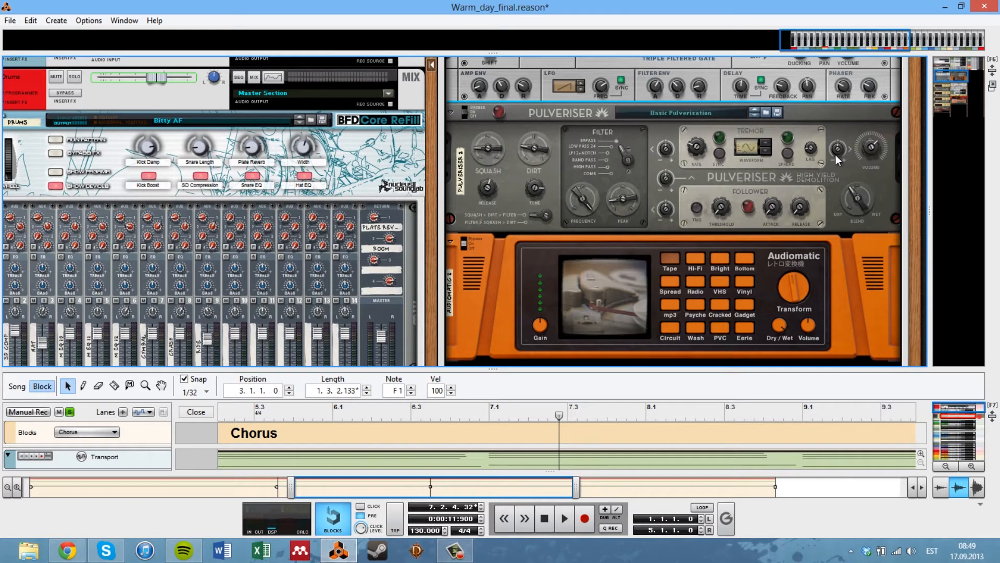
scroll(698, 193, "down", 3)
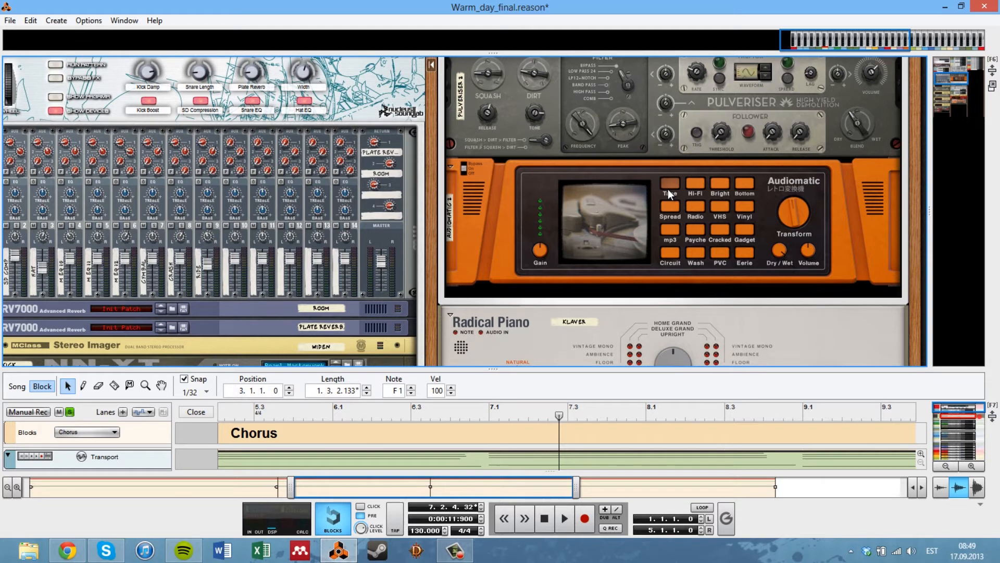
scroll(674, 180, "up", 5)
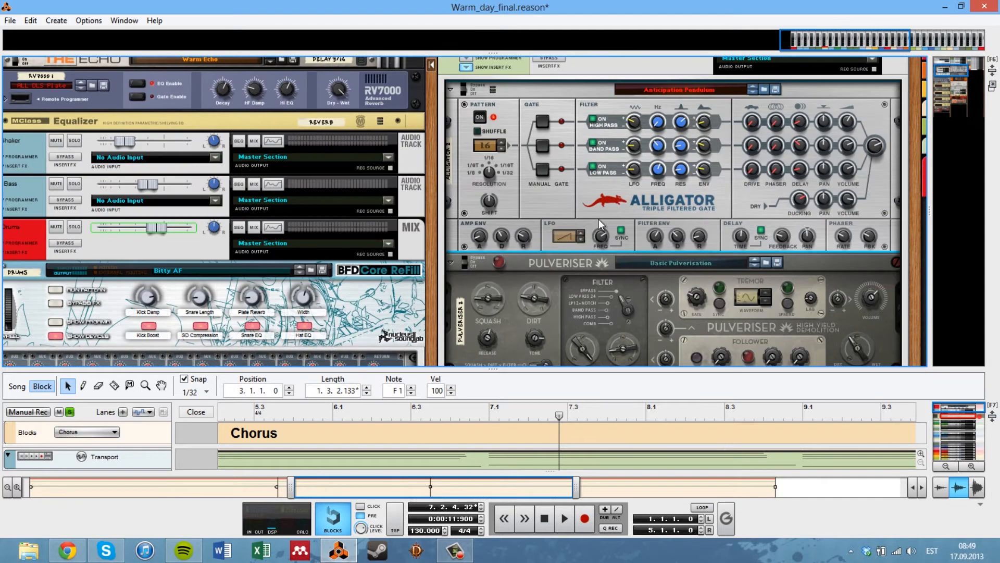
left_click(465, 67)
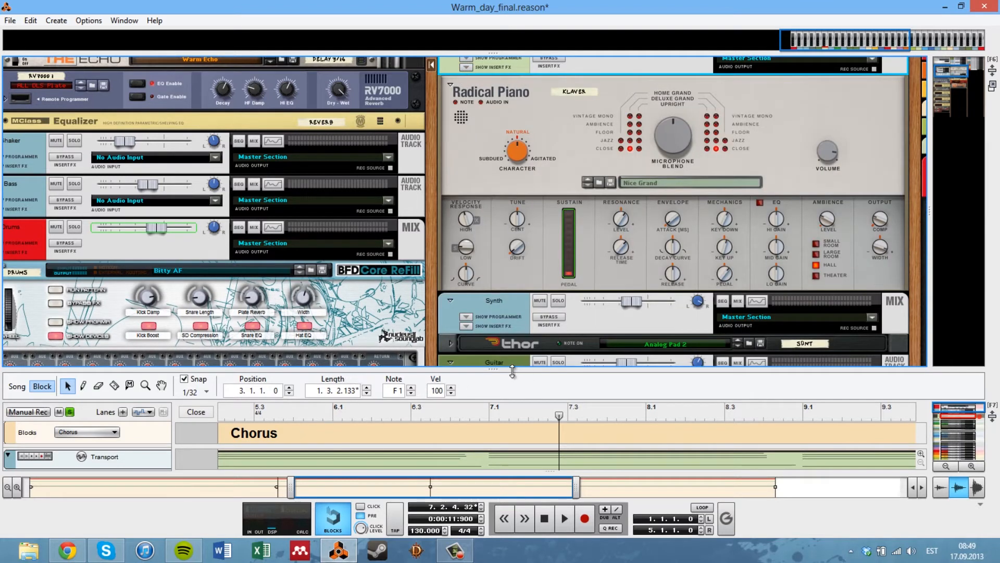
left_click_drag(514, 371, 570, 6)
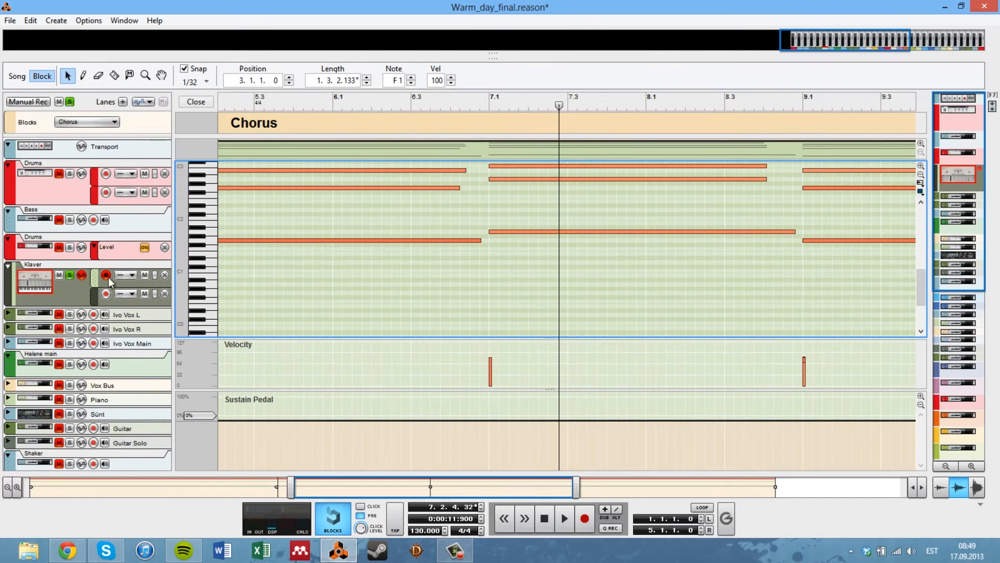
Turn off solo on the Klaver track and close the note editor to return to the Chorus block's clip arrangement.
left_click(66, 276)
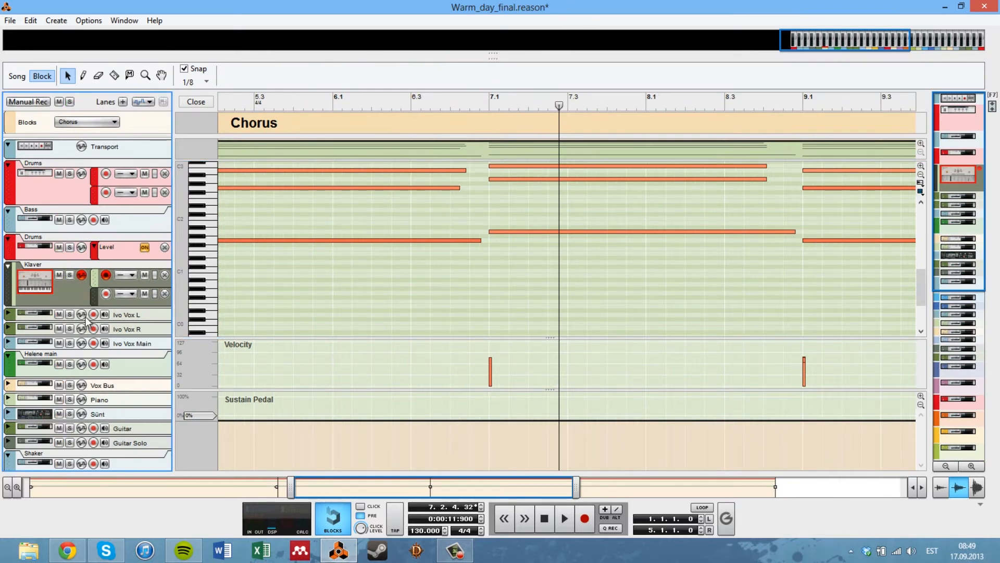
scroll(62, 298, "down", 3)
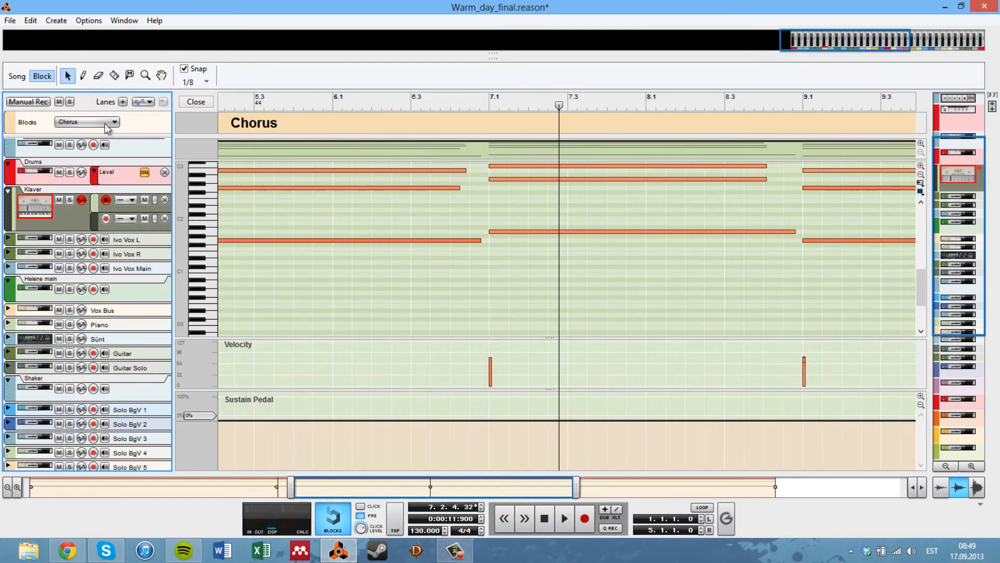
scroll(357, 239, "up", 3)
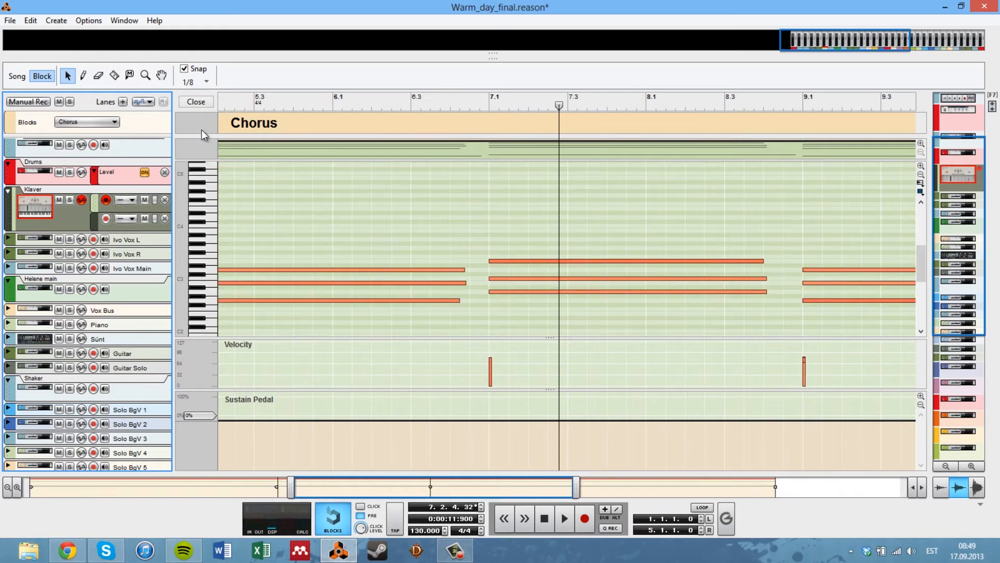
left_click(196, 103)
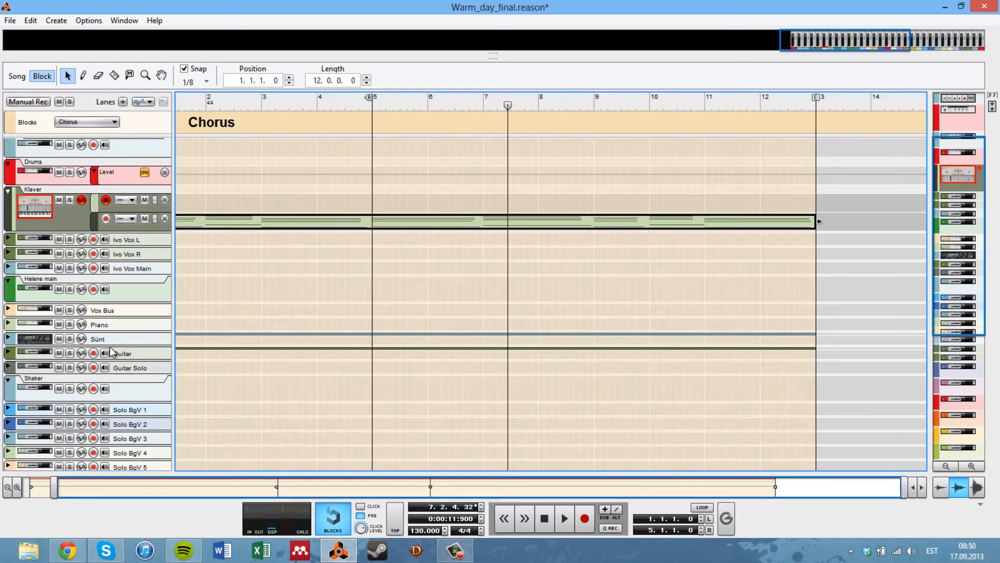
Unfold the Sünt track, open its Chorus clip in the note editor, and solo the track.
left_click(8, 339)
double_click(226, 347)
left_click(69, 345)
key("ctrl+4")
Play the soloed Sünt chords in the Chorus block from bar 1, stopping playback in bar 7.
left_click(403, 103)
mouse_move(373, 102)
left_mouse_down()
mouse_move(49, 100)
mouse_move(2, 89)
mouse_move(1, 76)
left_mouse_up()
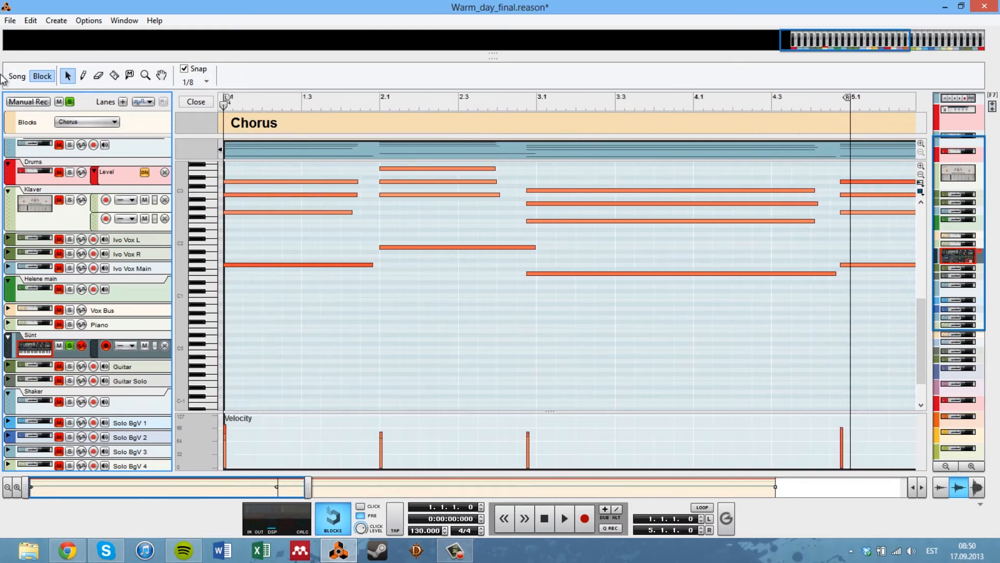
key("space")
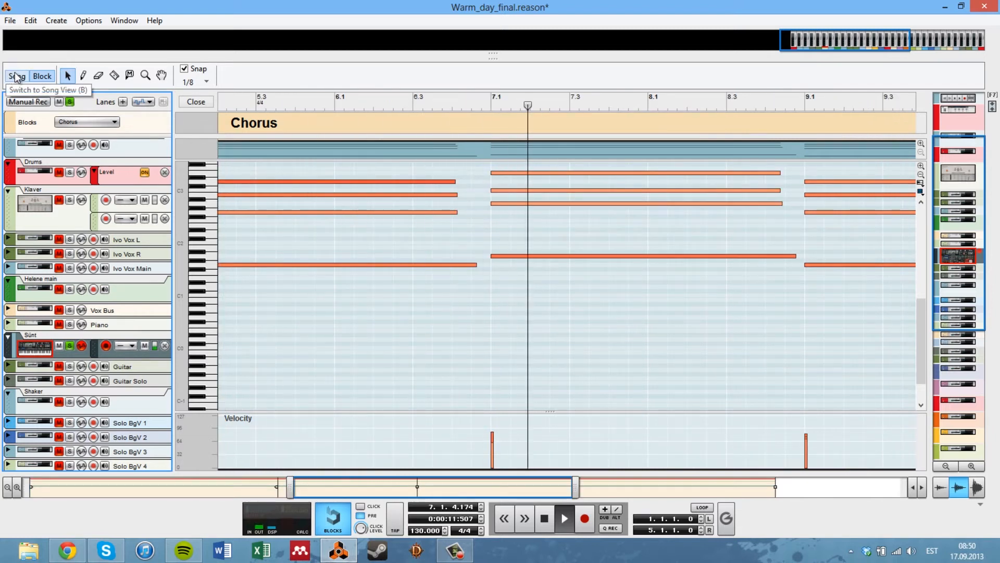
key("space")
Enlarge the rack area, hide the Guitar Solo channel's insert effects, and fold the Radical Piano device.
left_click_drag(468, 61, 450, 458)
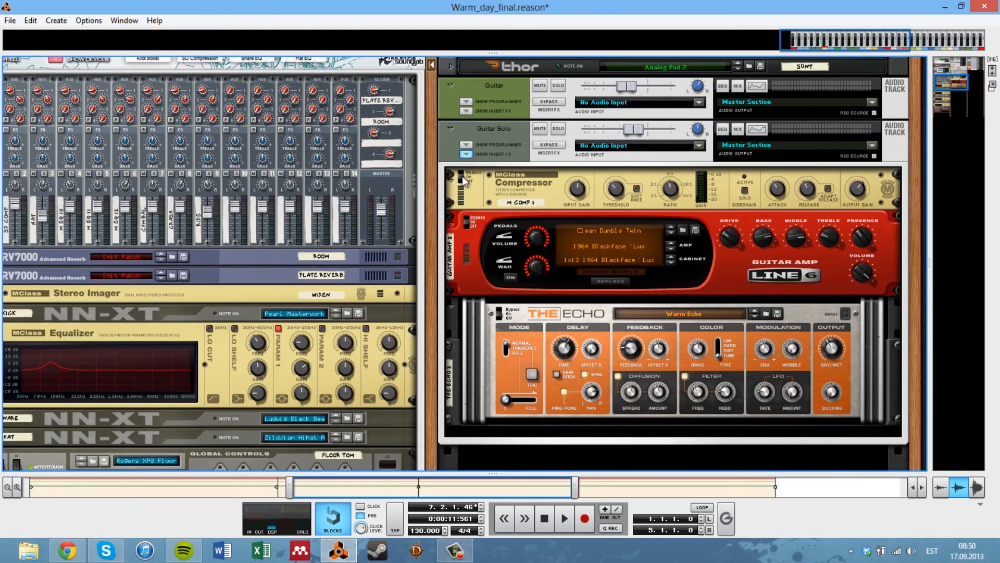
left_click(466, 154)
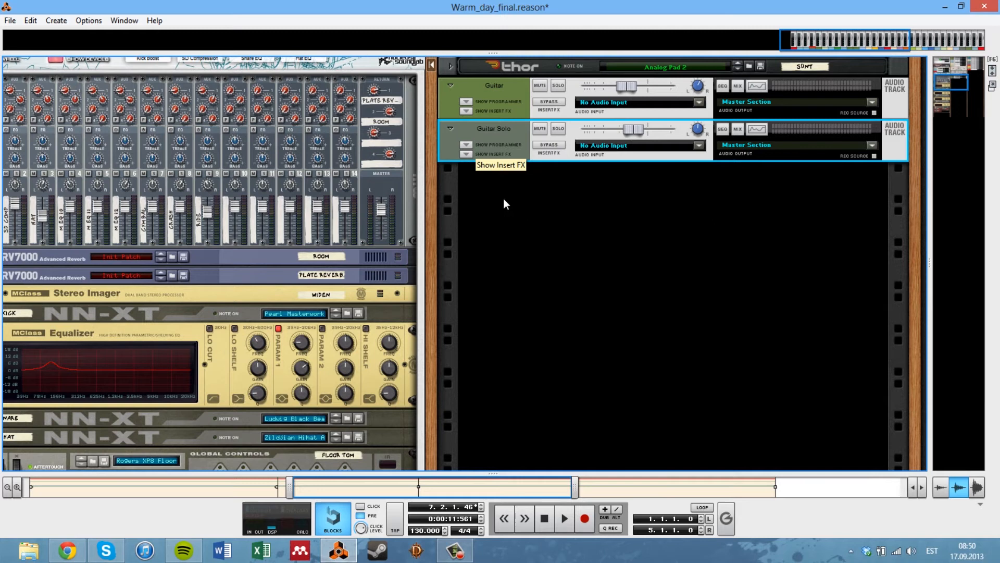
scroll(503, 198, "up", 5)
scroll(502, 221, "up", 5)
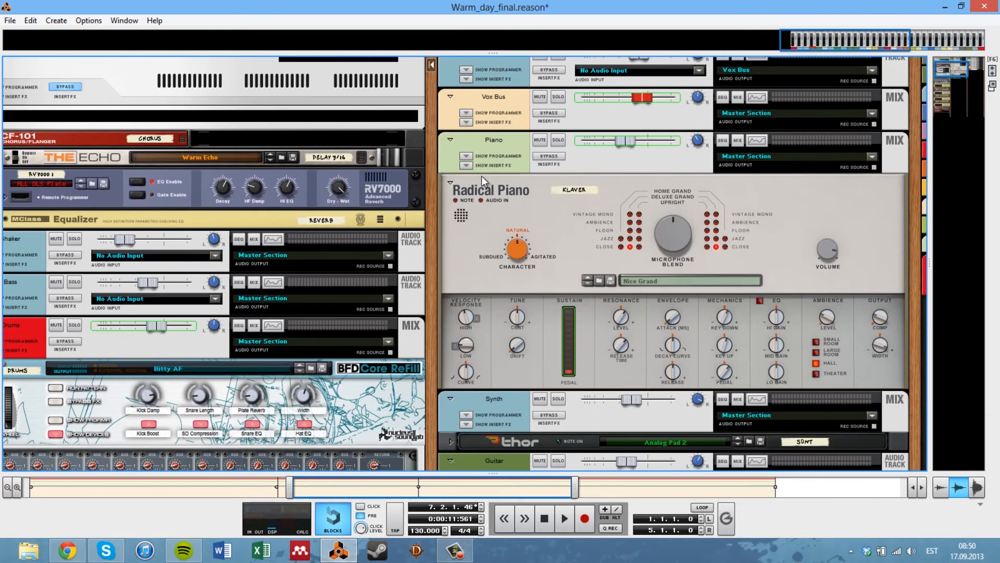
left_click(450, 183)
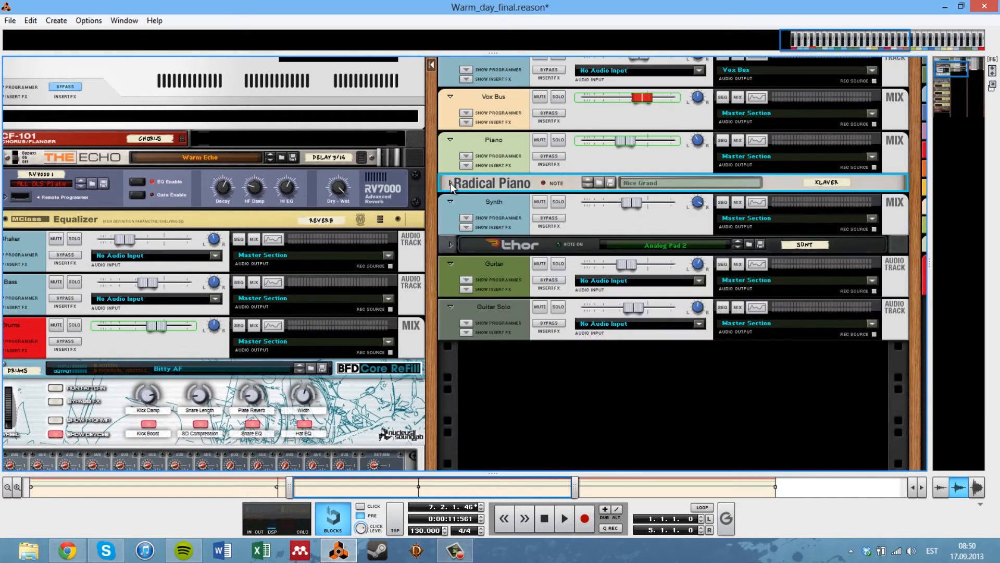
Show and hide the Synth channel's insert effects, and unfold the Thor synthesizer playing Analog Pad 2.
left_click(466, 228)
scroll(559, 262, "down", 2)
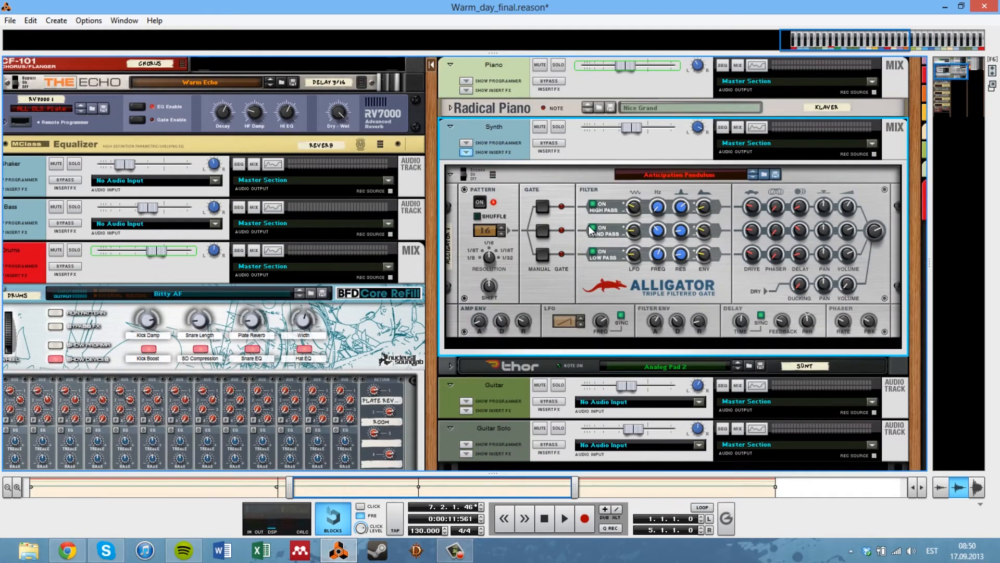
left_click(466, 153)
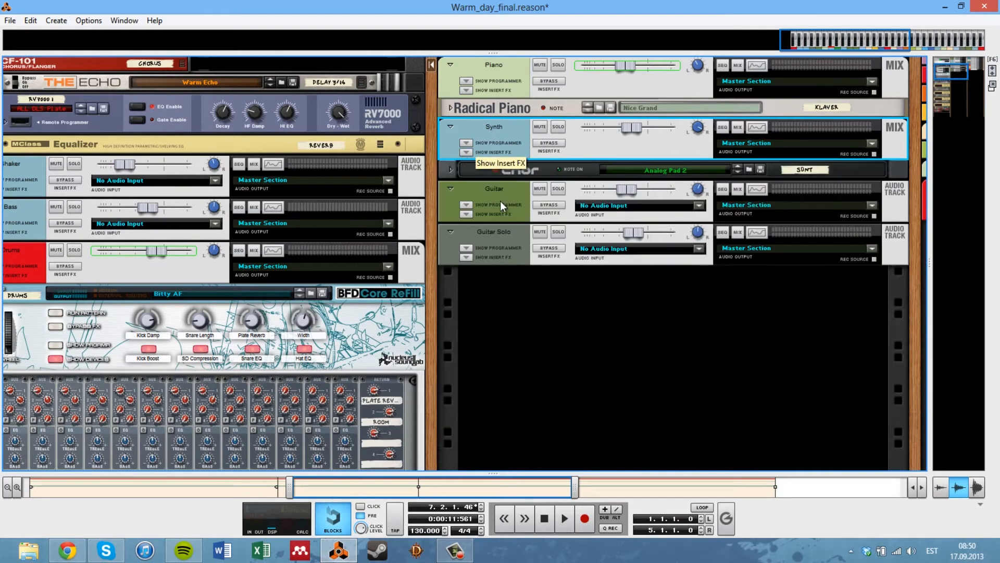
left_click(449, 170)
left_click(450, 170)
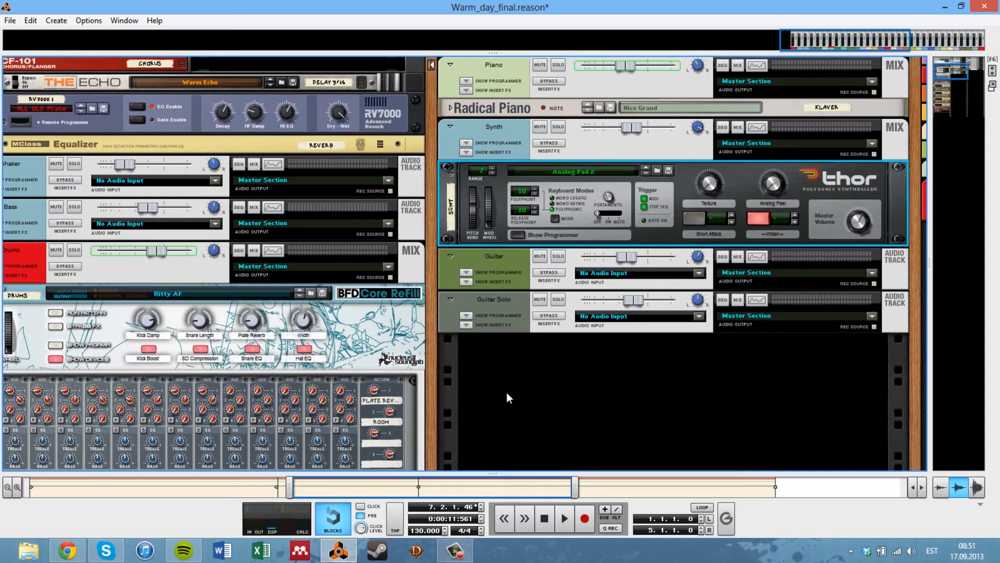
Shrink the rack area to bring the sequencer back and turn off solo on the Sünt track.
left_click_drag(458, 473, 537, 133)
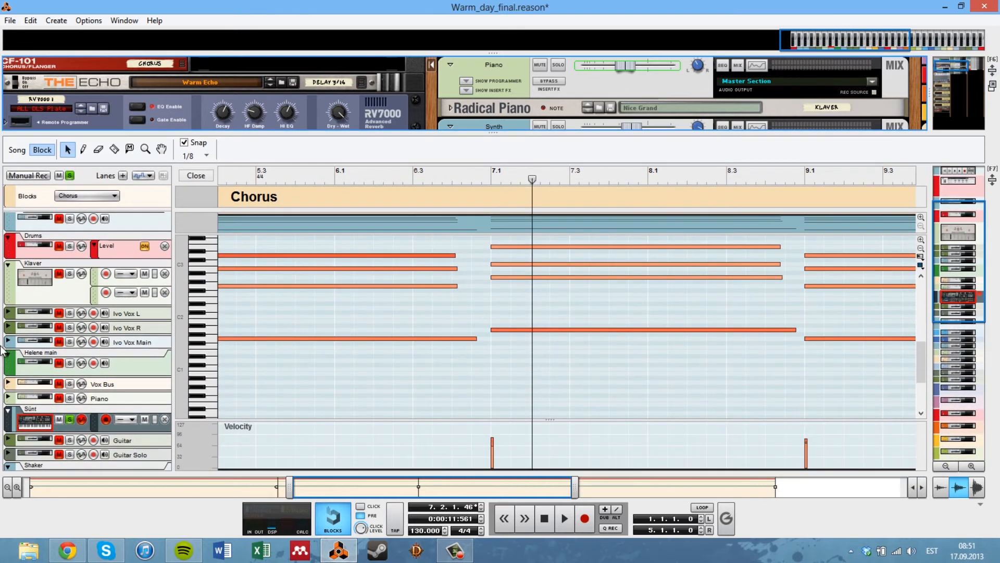
left_click(69, 420)
Switch to the Verse block, leaving the note editor and setting the song position to the start of bar 1.
left_click(88, 196)
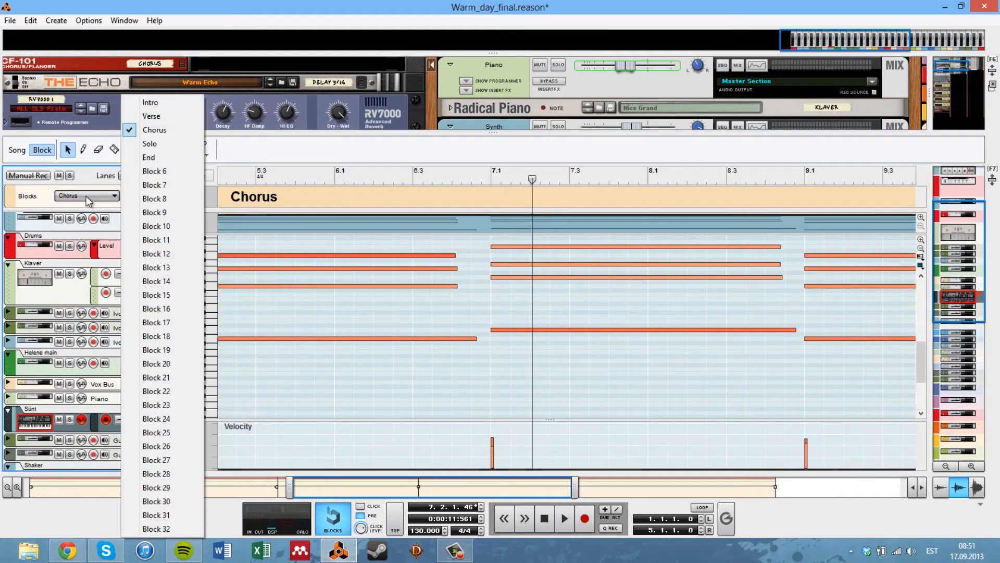
left_click(164, 117)
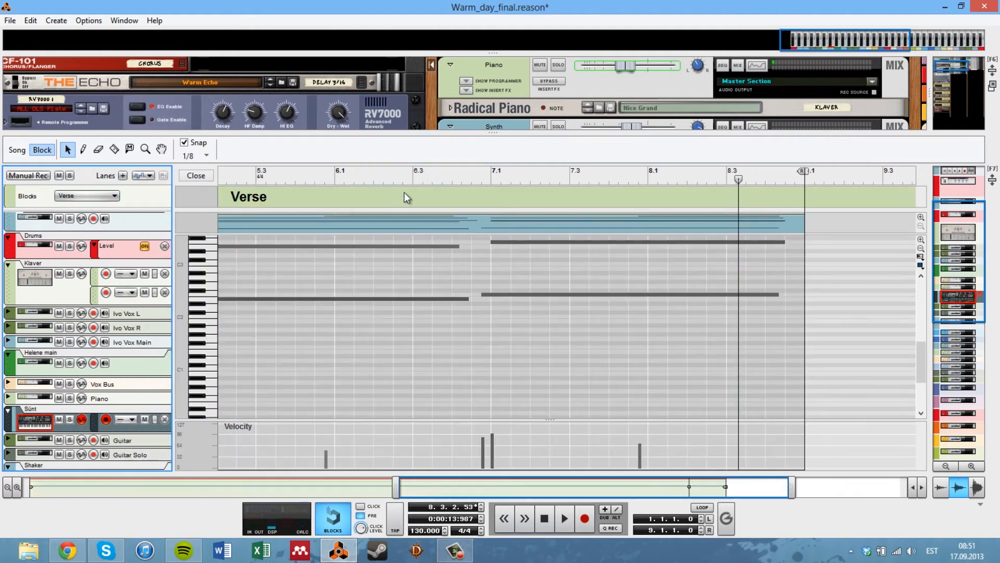
left_click(194, 175)
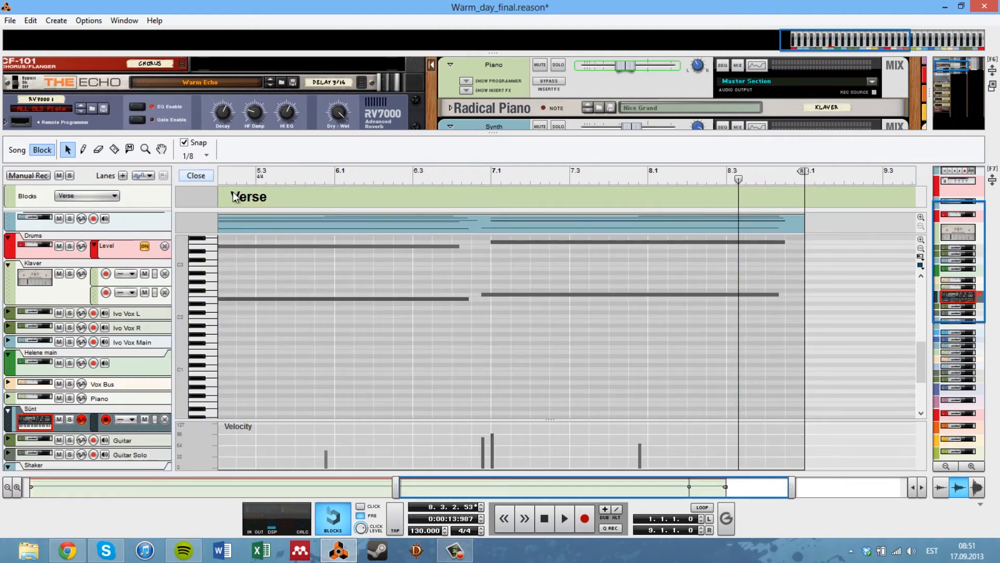
left_click_drag(433, 176, 3, 182)
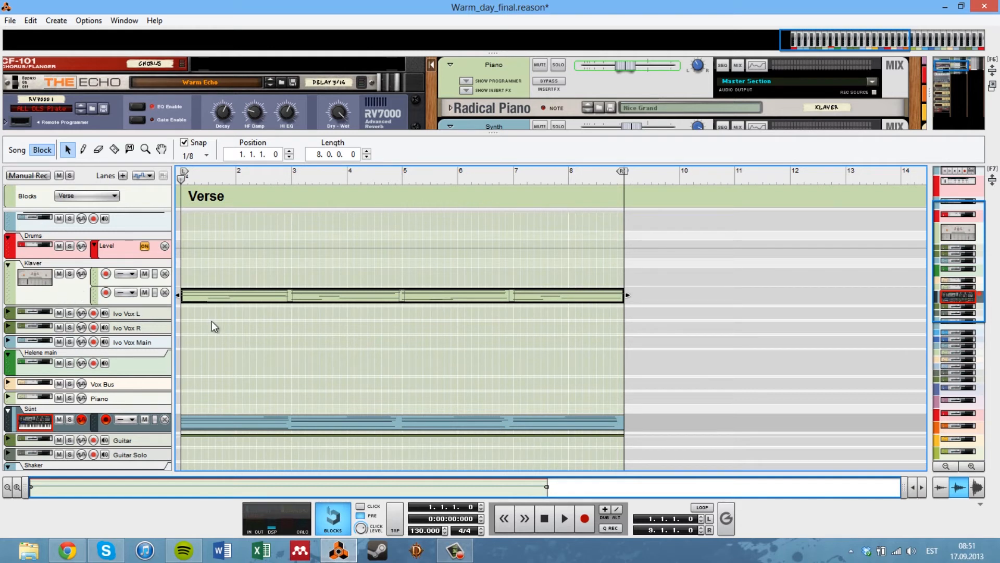
Unfold the Guitar and Guitar Solo tracks to show their audio lanes in the Verse block.
scroll(212, 322, "up", 3)
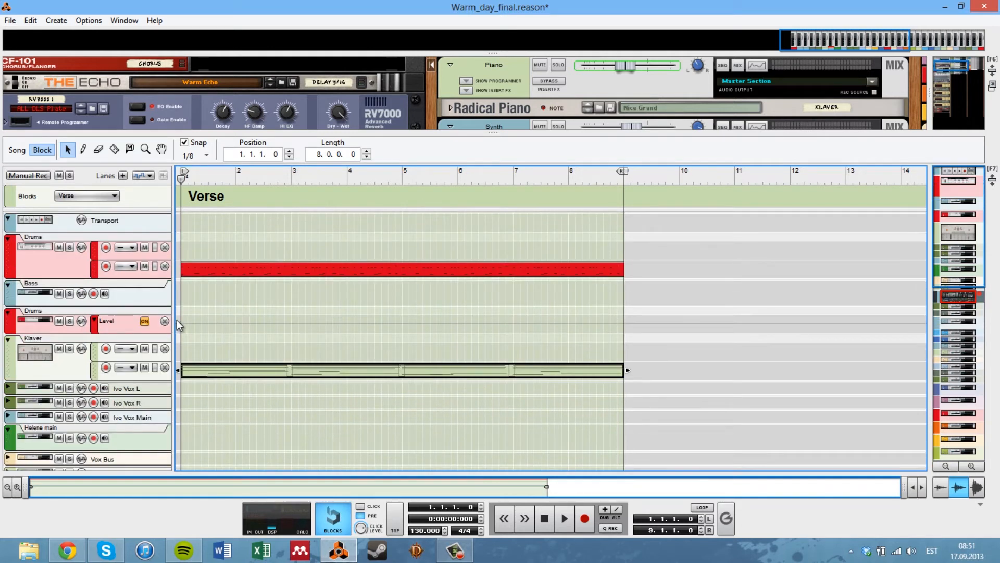
scroll(134, 401, "down", 2)
scroll(134, 398, "down", 1)
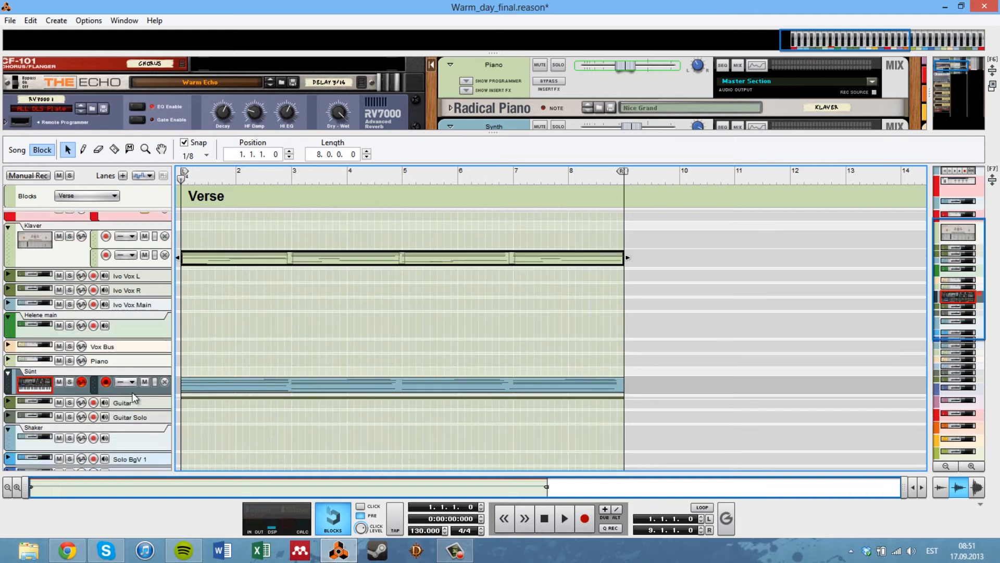
scroll(134, 399, "down", 2)
right_click(7, 369)
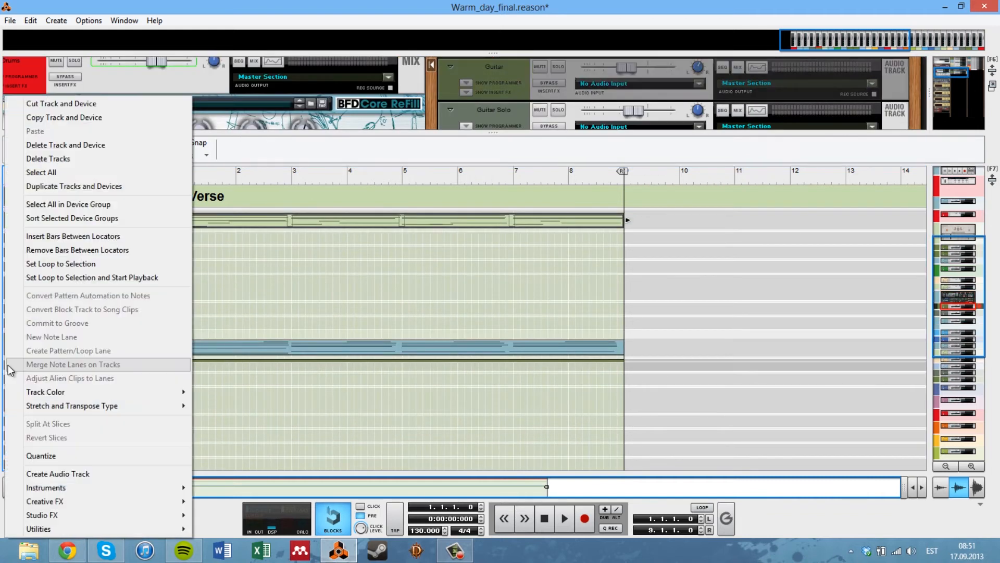
left_click(279, 247)
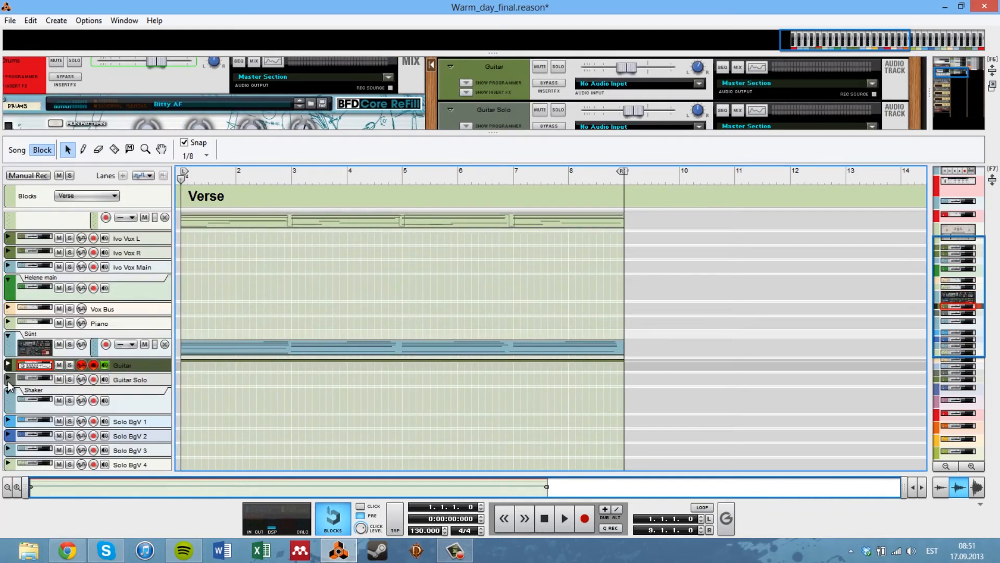
left_click(8, 380)
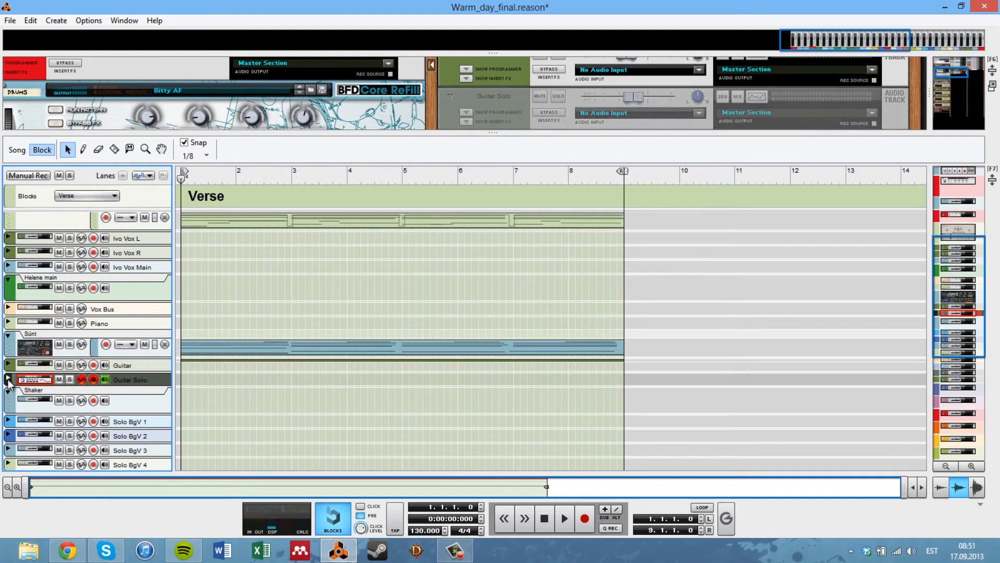
left_click(8, 380)
left_click(8, 364)
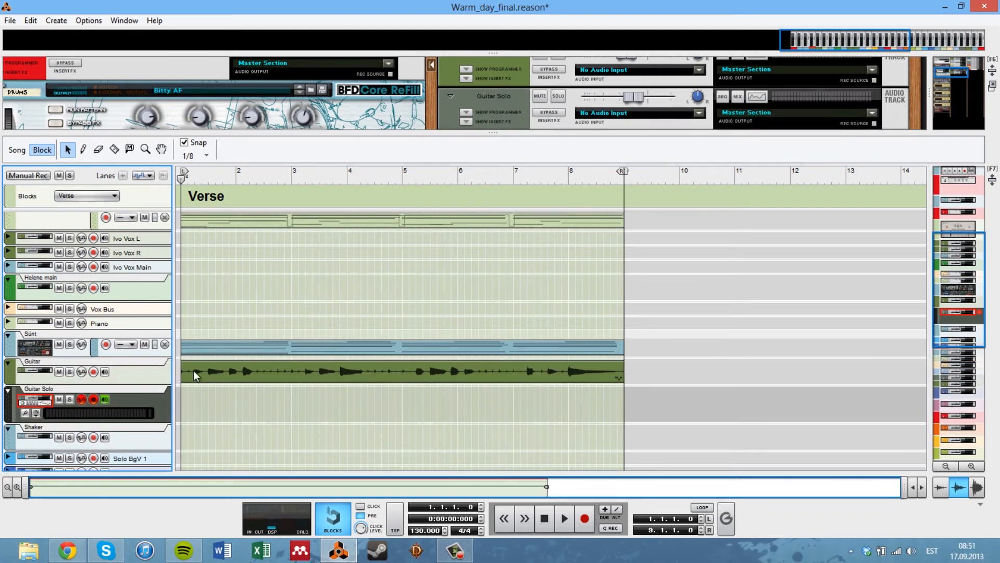
Solo the Guitar track and play its Verse recording from bar 1.
left_click(70, 372)
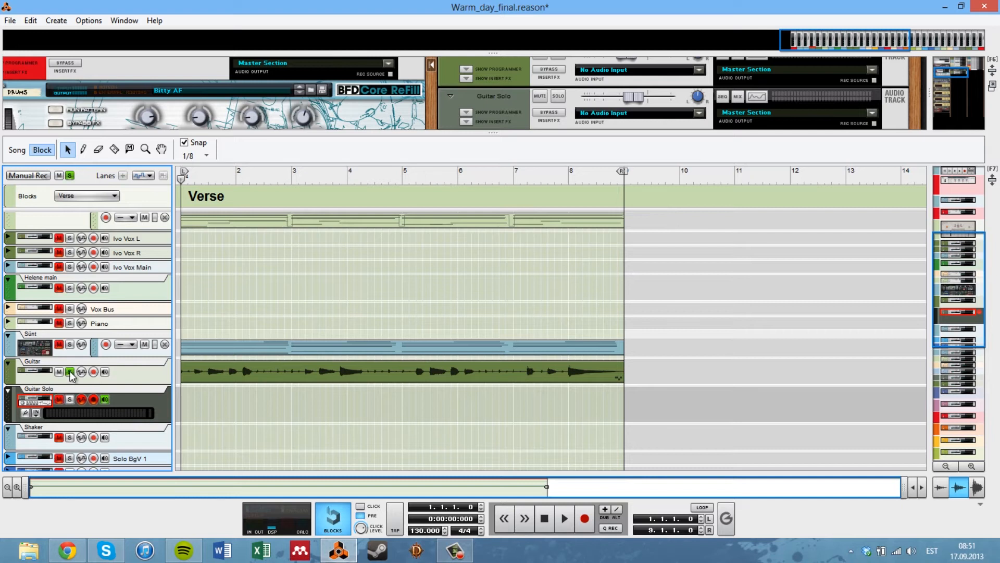
left_click(208, 180)
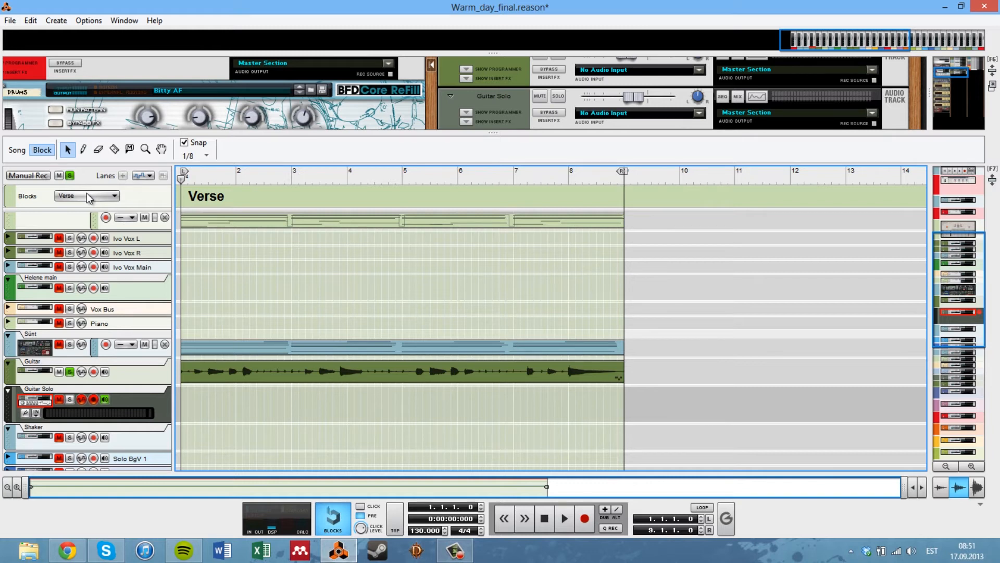
key("space")
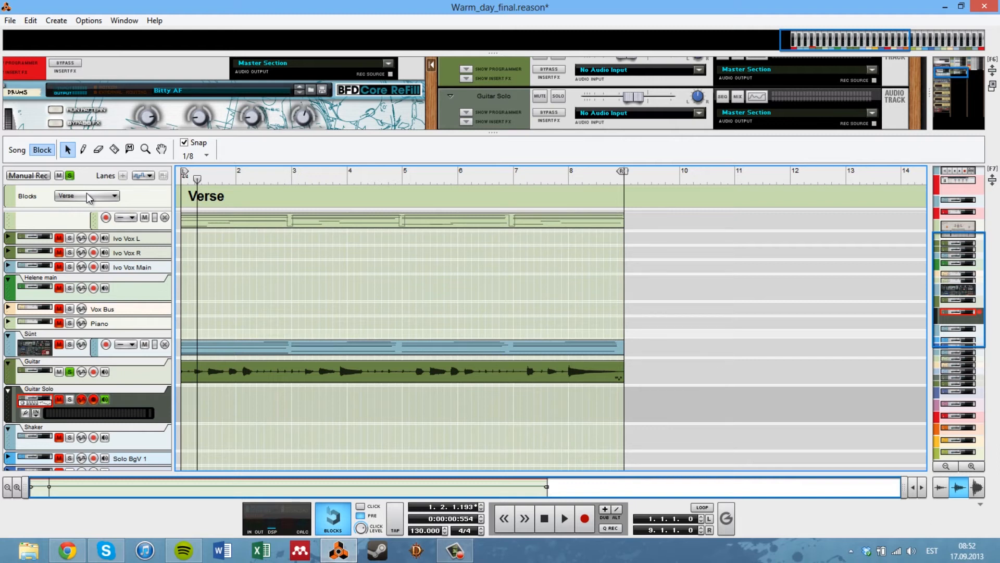
Switch to the Chorus block and move the song position to the start of bar 1.
left_click(110, 198)
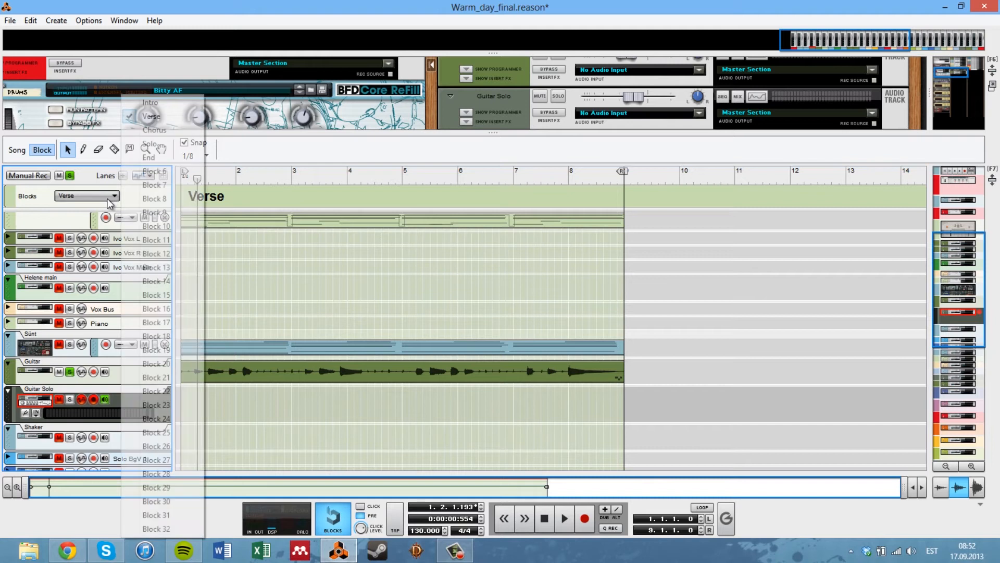
left_click(169, 130)
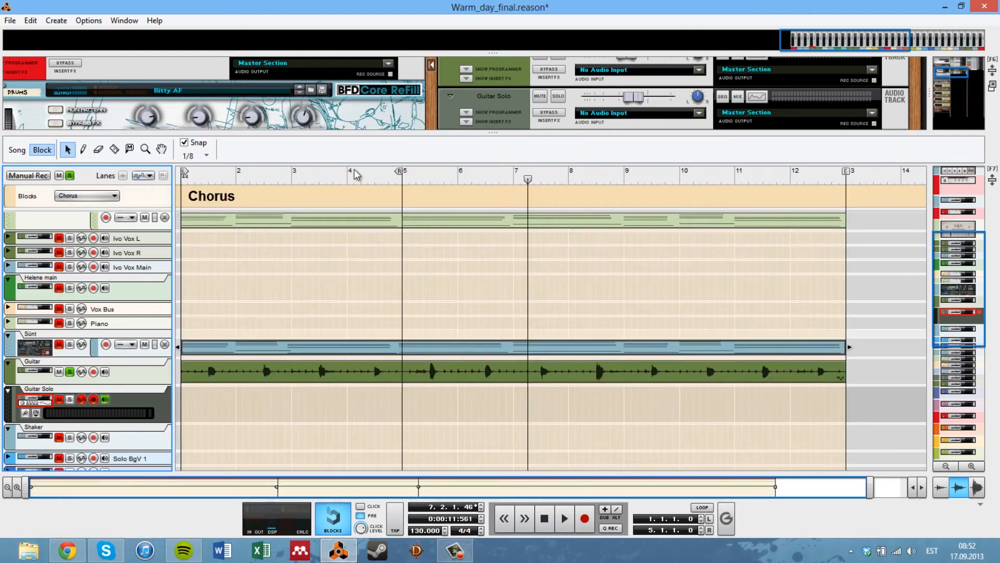
left_click_drag(352, 174, 36, 166)
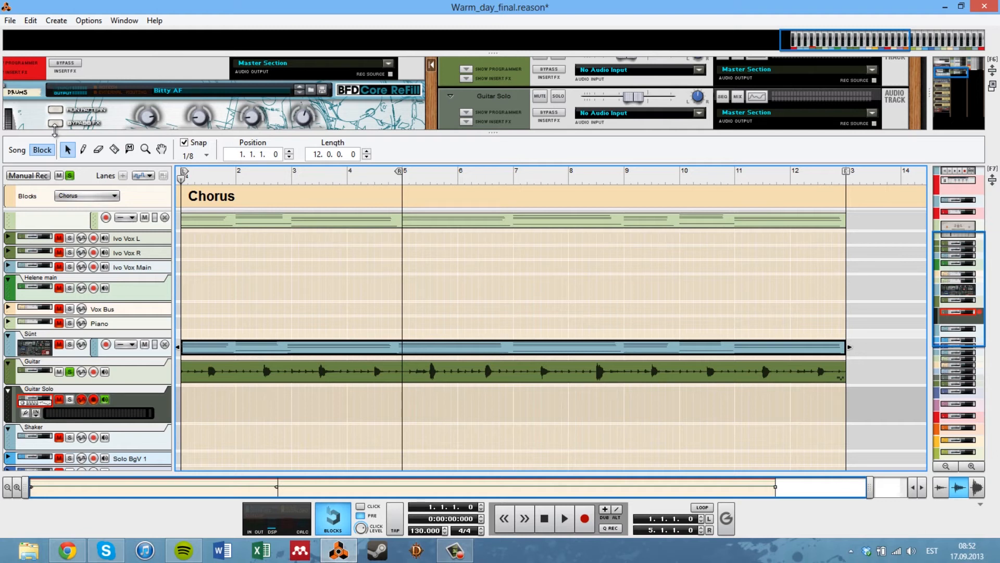
Solo the Klaver track together with the Guitar and play the Chorus block from bar 1, stopping in bar 6.
scroll(161, 269, "up", 1)
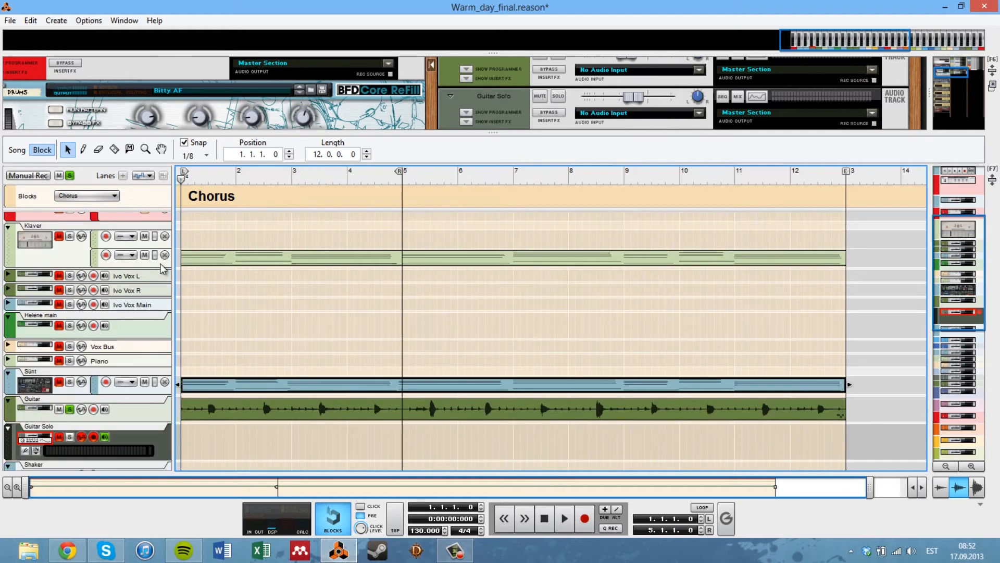
left_click(69, 237)
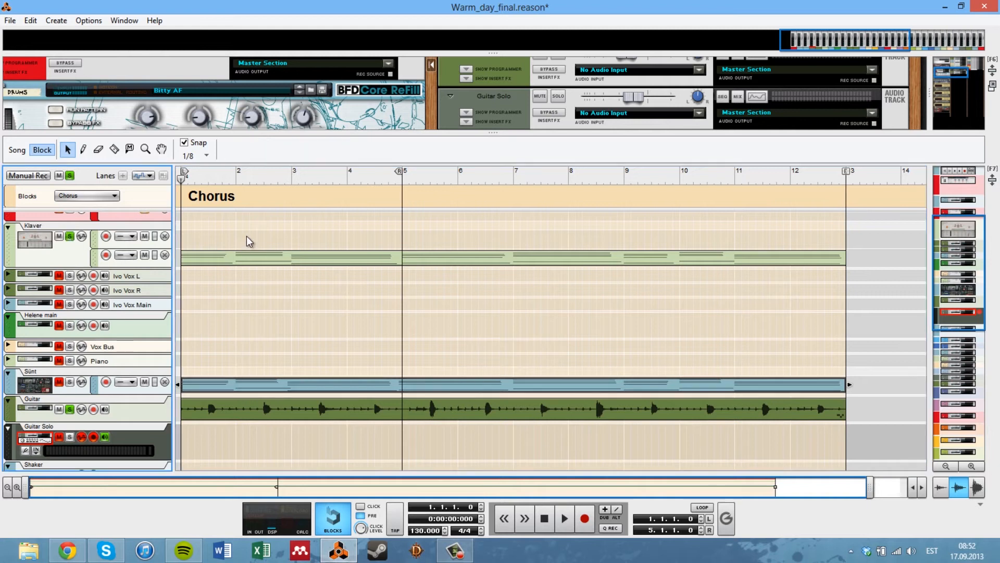
left_click_drag(241, 175, 69, 174)
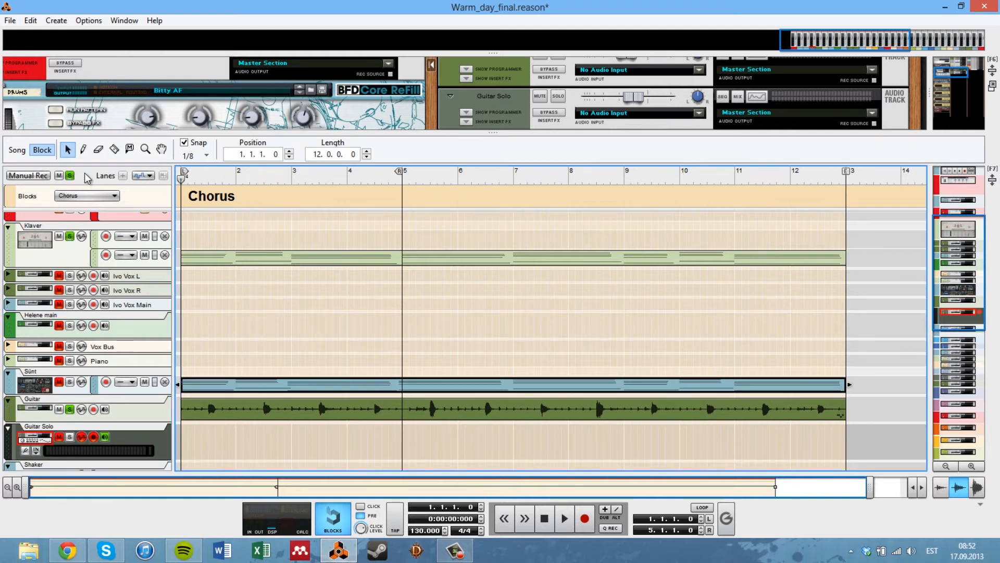
key("space")
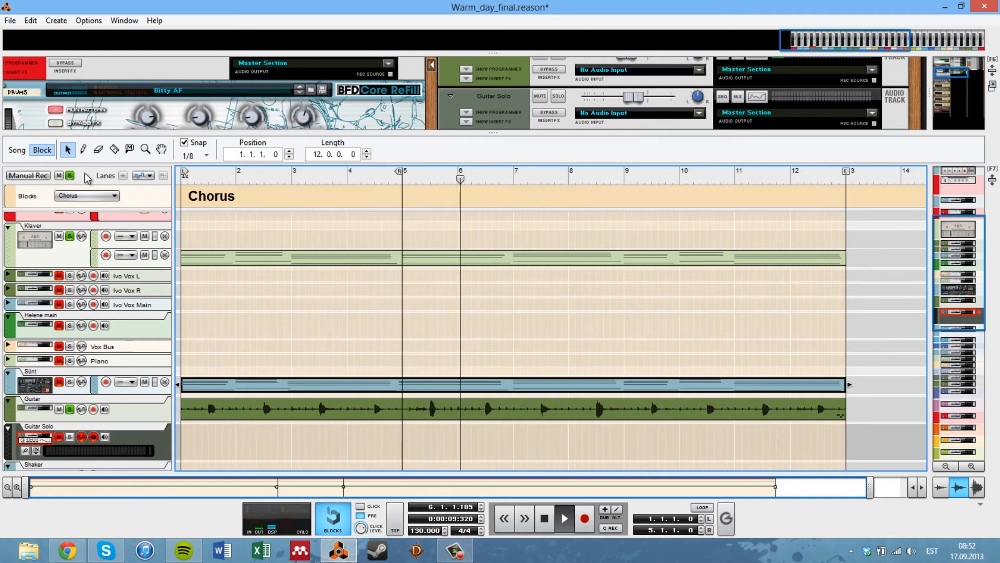
key("space")
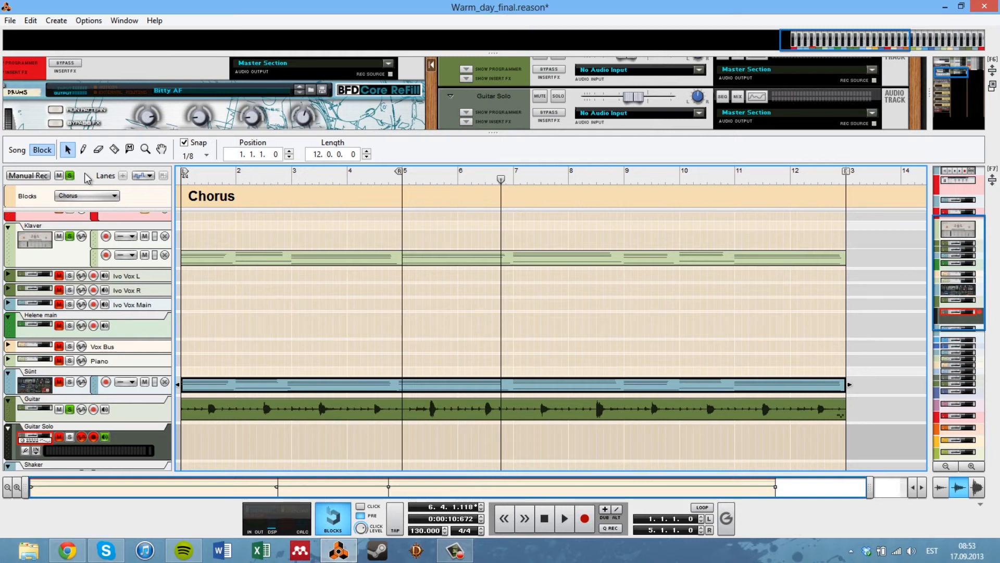
Open the Guitar clip of the Chorus block to view its slice markers, close it and return to bar 1.
double_click(639, 417)
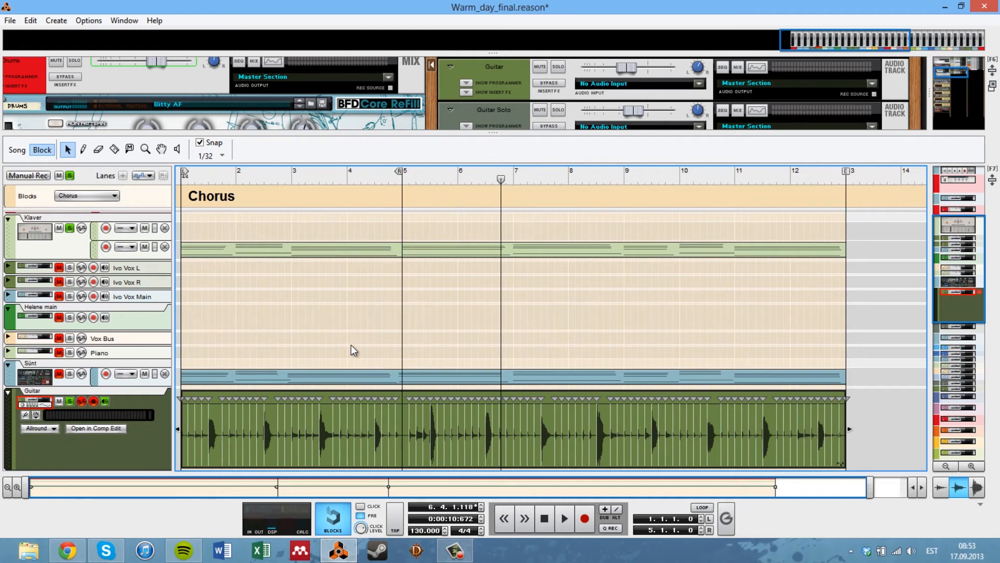
left_click(758, 349)
left_click_drag(571, 179, 407, 177)
key("Home")
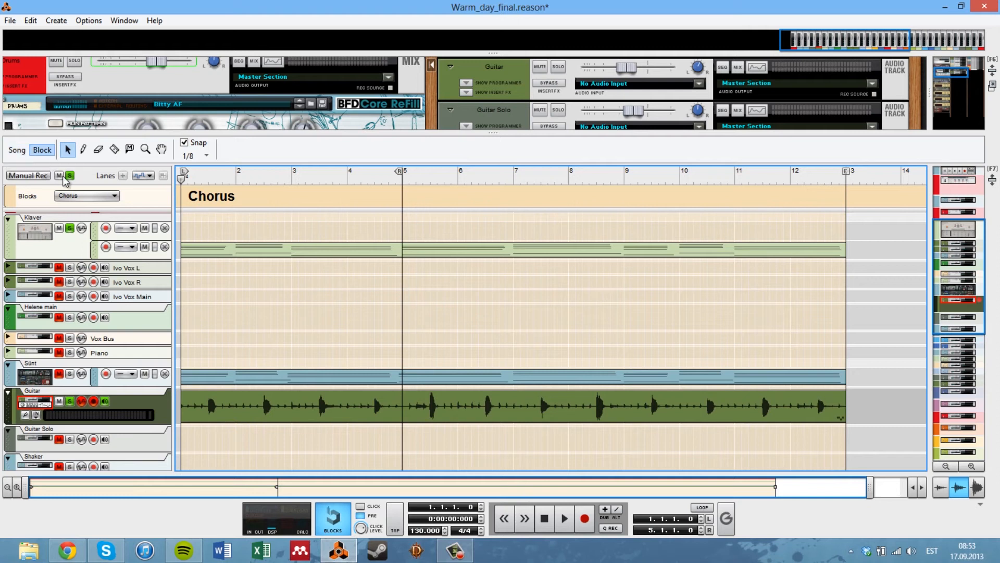
Switch to the Verse block and unsolo the Klaver track, leaving only the Guitar track soloed.
left_click(82, 199)
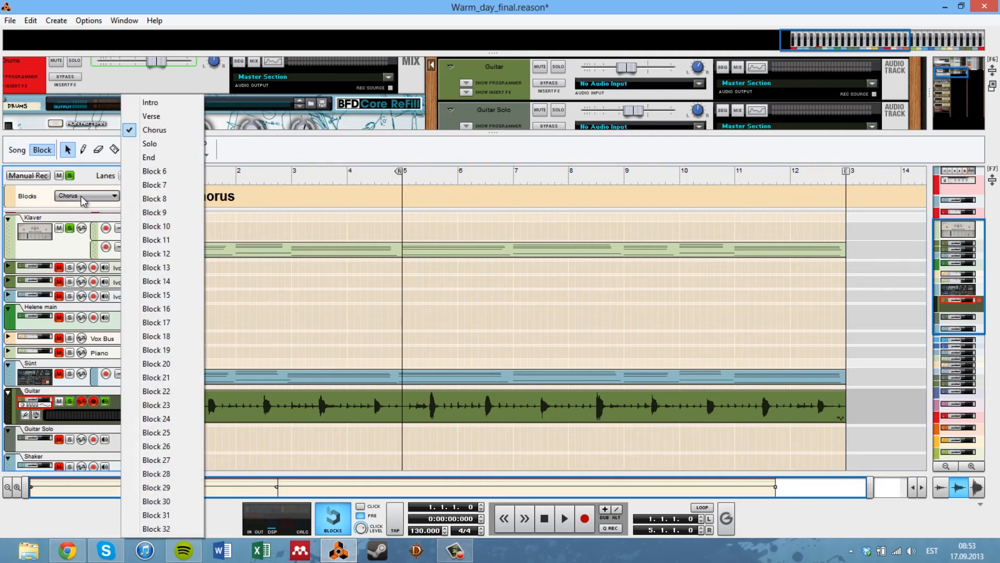
left_click(183, 120)
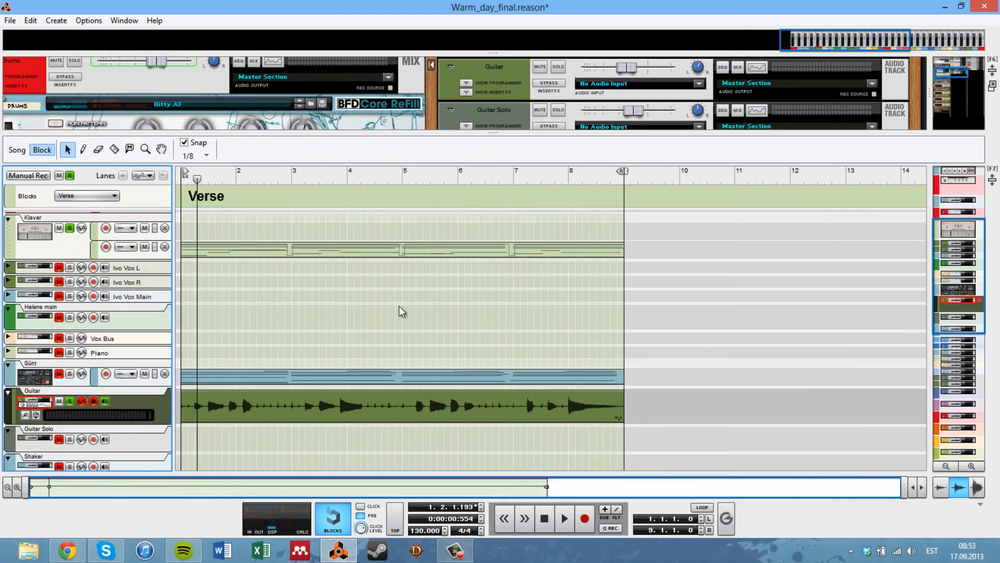
left_click(69, 228)
Enlarge the rack, show the Guitar track's insert effects and play the Verse recording with the inserts bypassed.
left_click_drag(390, 131, 391, 367)
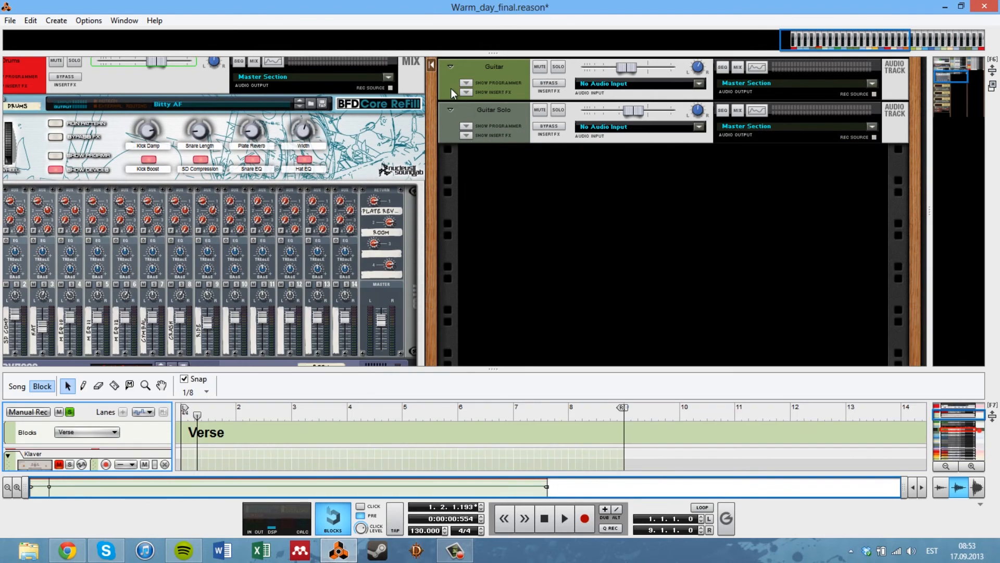
left_click(465, 92)
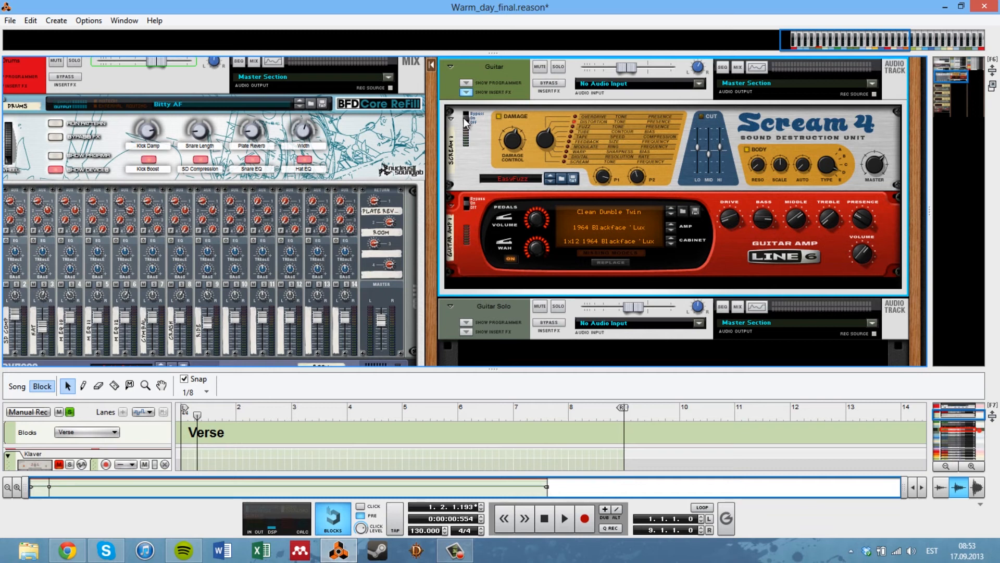
left_click(547, 84)
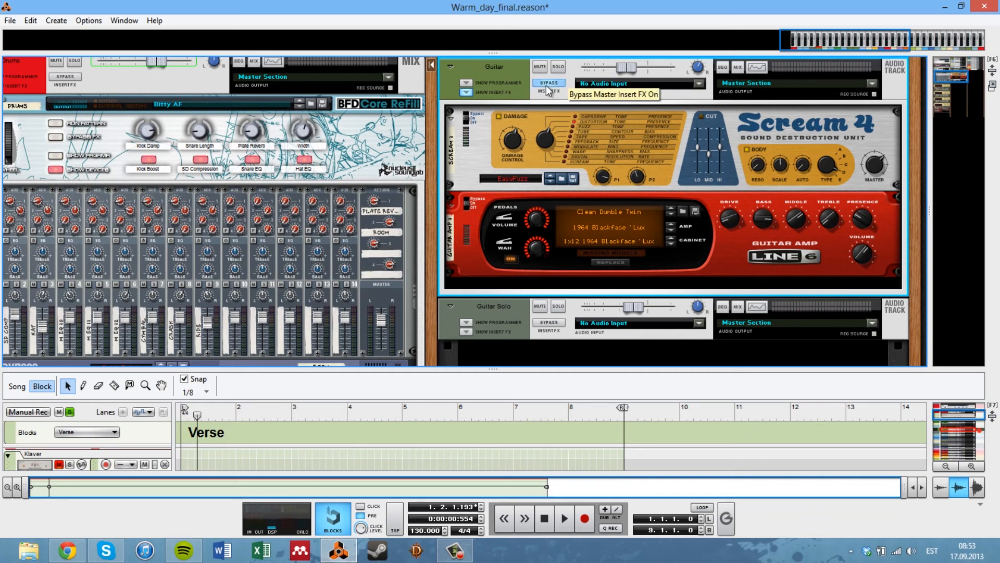
key("space")
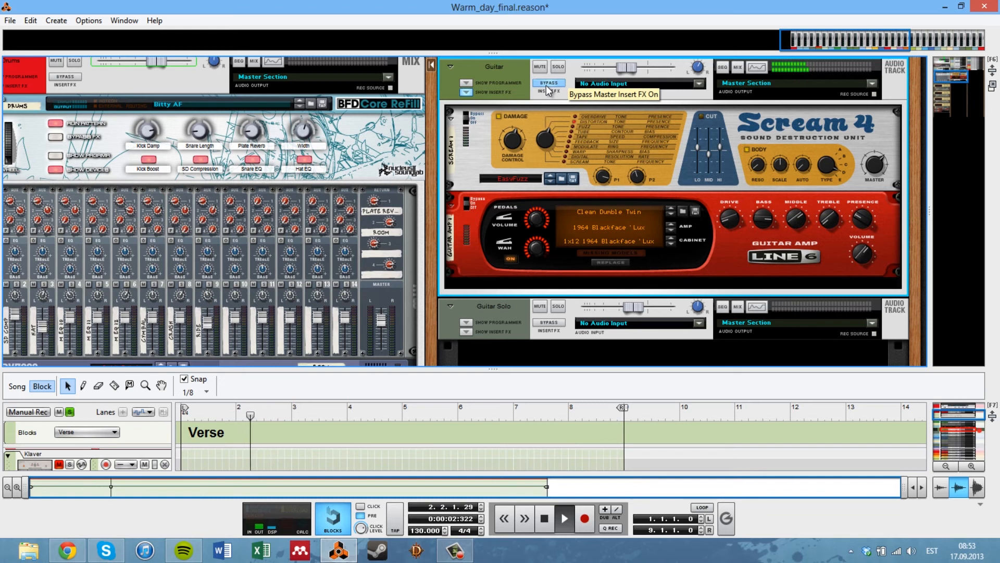
key("space")
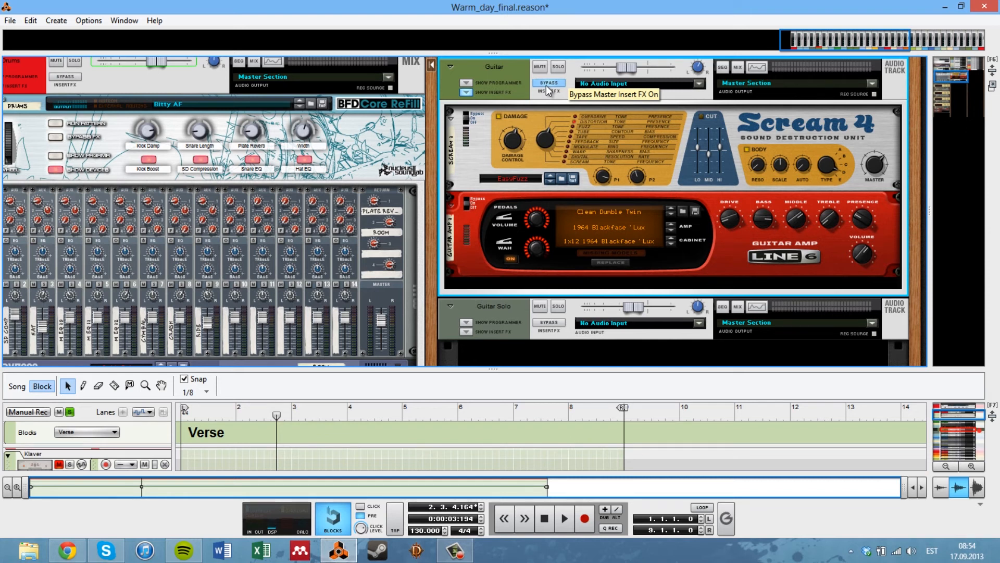
Resume the Verse with the Guitar inserts active, switch the Line 6 Guitar Amp out and back in to compare, and stop playback.
key("space")
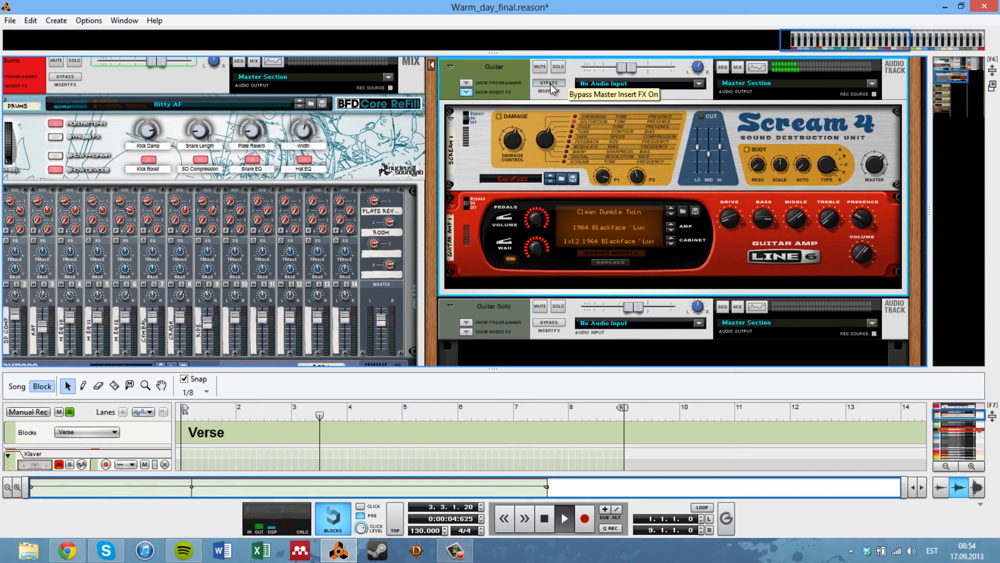
left_click(466, 203)
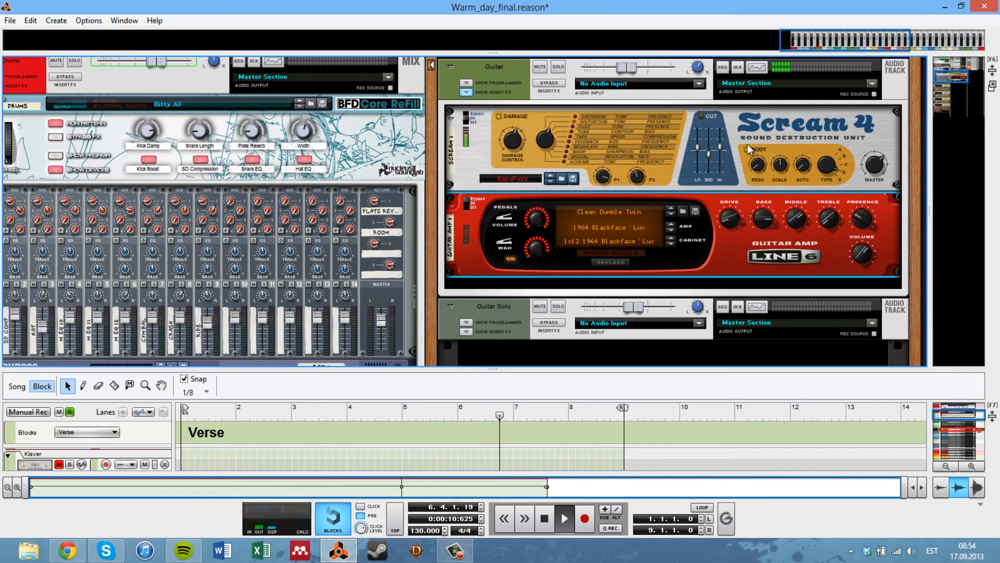
left_click(467, 204)
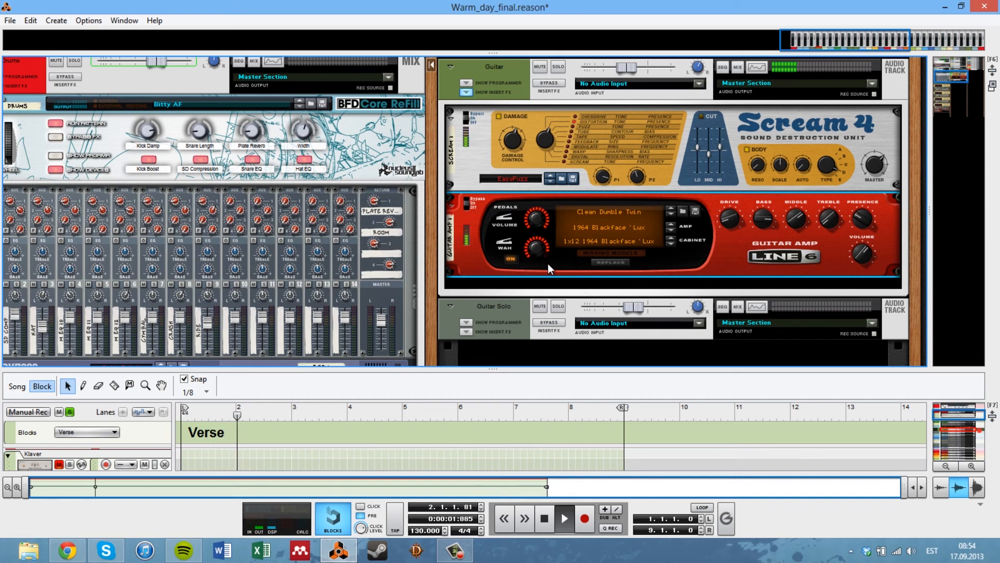
key("space")
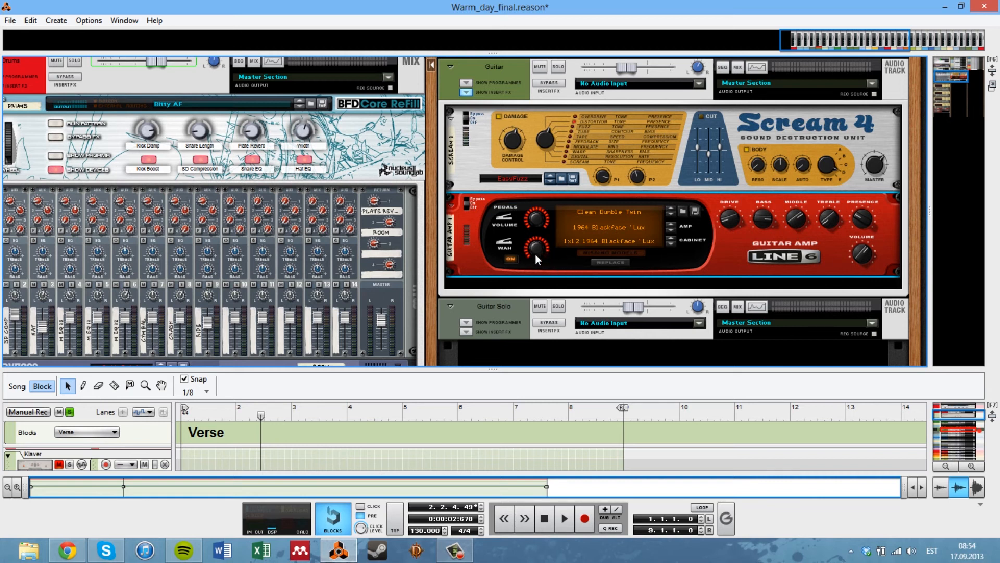
Check the Line 6 Guitar Amp's pedal settings and hide the Guitar track's insert effects.
mouse_move(536, 254)
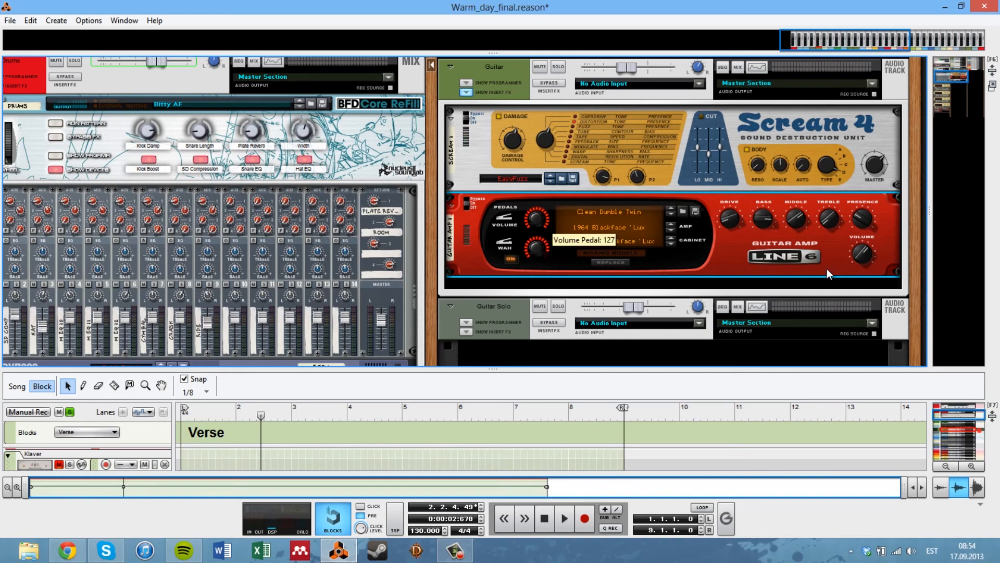
scroll(430, 158, "up", 2)
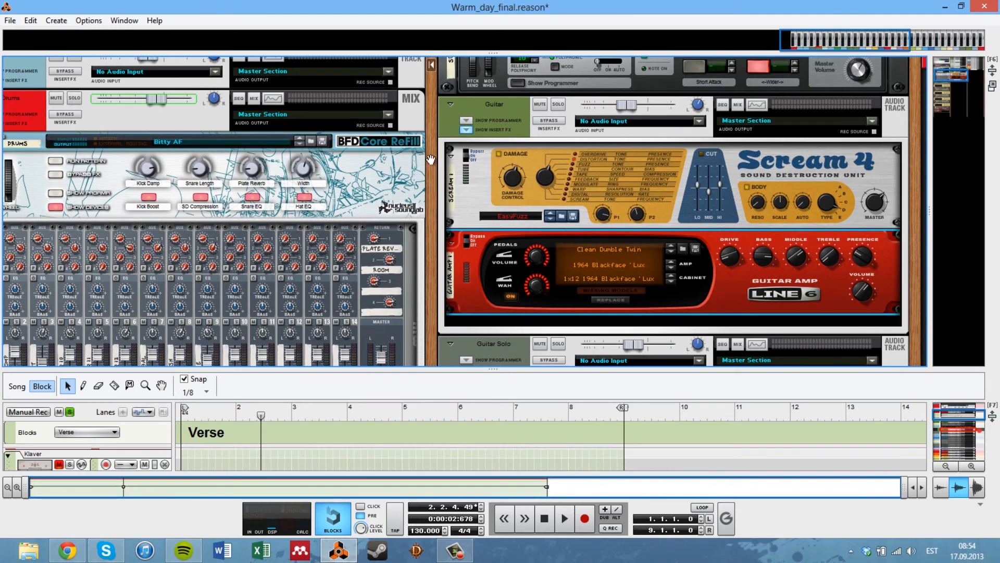
left_click(465, 131)
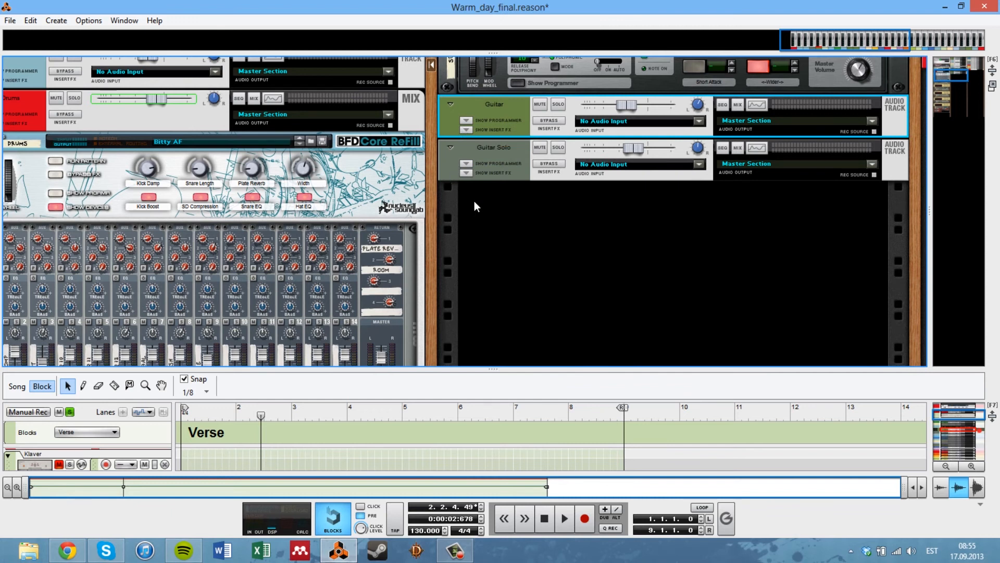
Enlarge the main mixer to fill the work area, showing the channel sends and faders.
left_click_drag(642, 53, 619, 338)
scroll(633, 247, "down", 2)
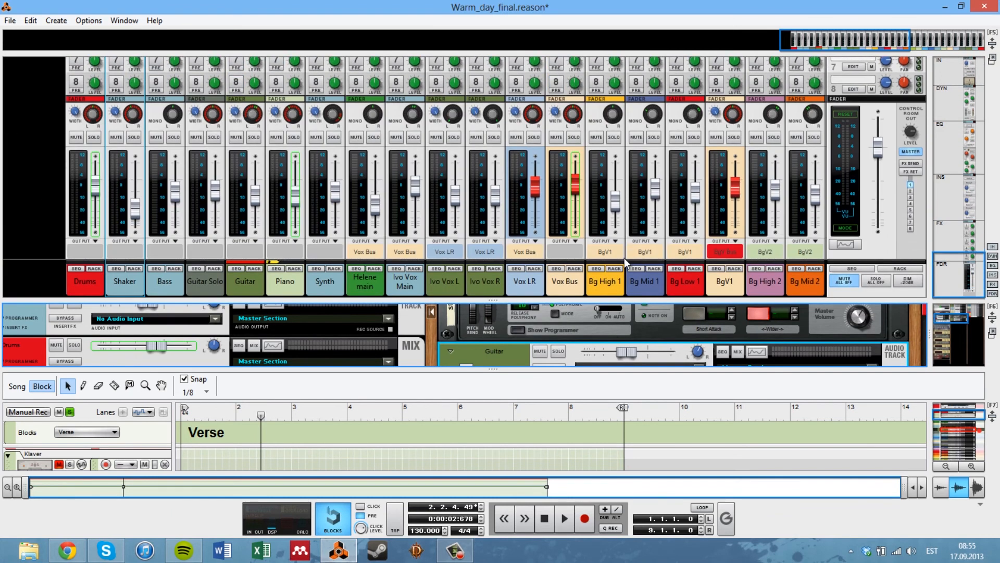
left_click_drag(558, 374, 560, 514)
left_click_drag(543, 301, 542, 492)
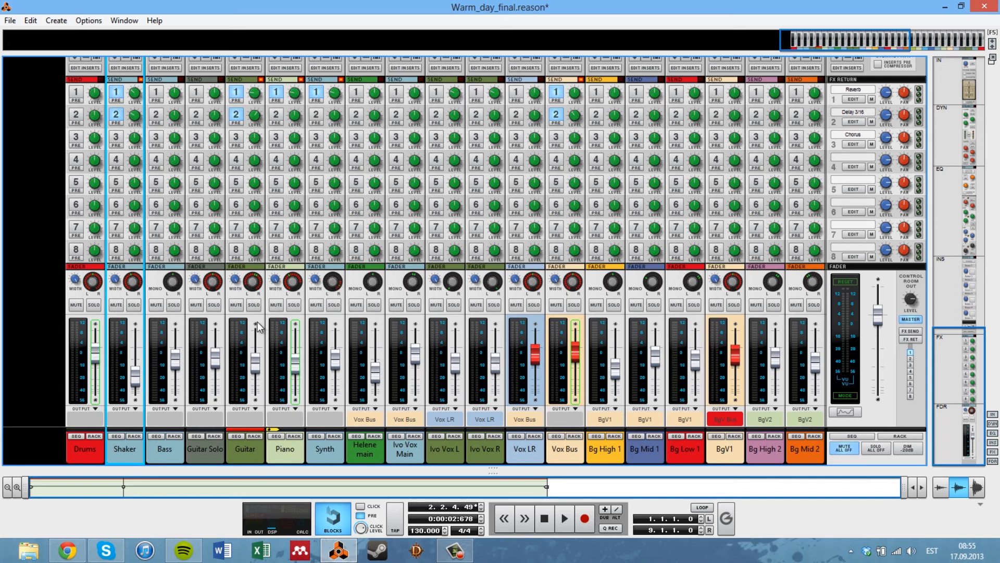
Open the Piano channel's Spectrum EQ to examine its curve, and close it.
scroll(261, 320, "up", 8)
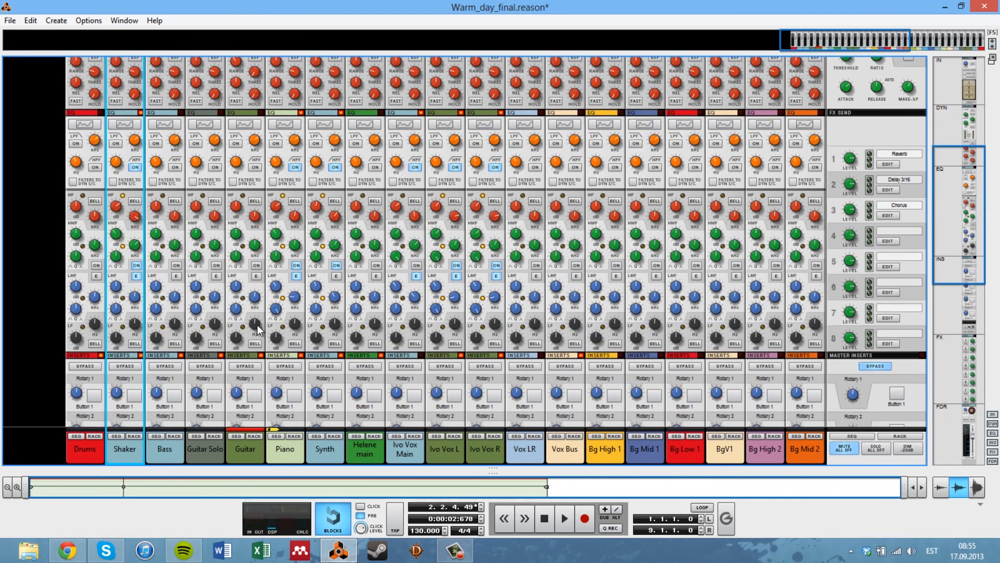
scroll(258, 324, "up", 2)
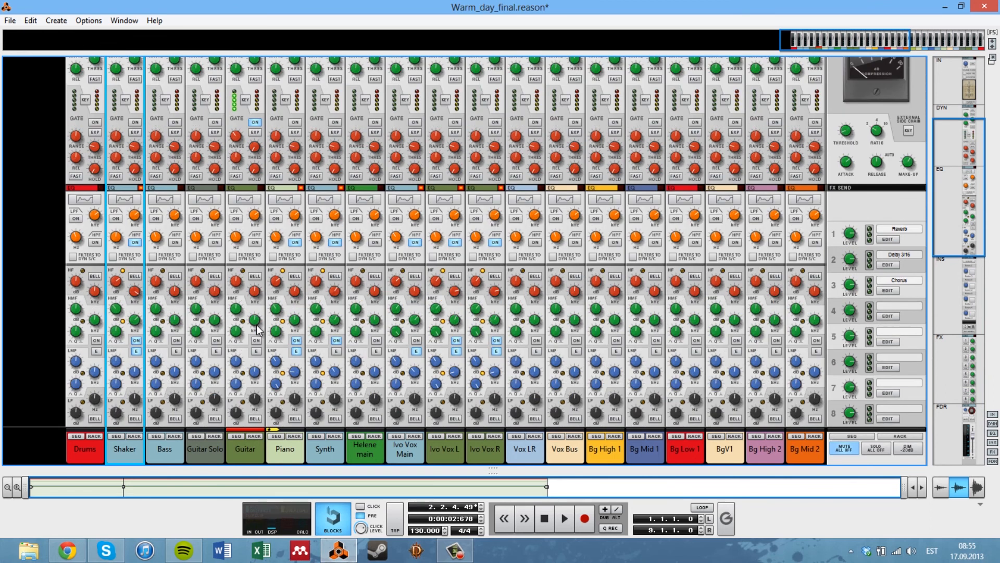
left_click(295, 201)
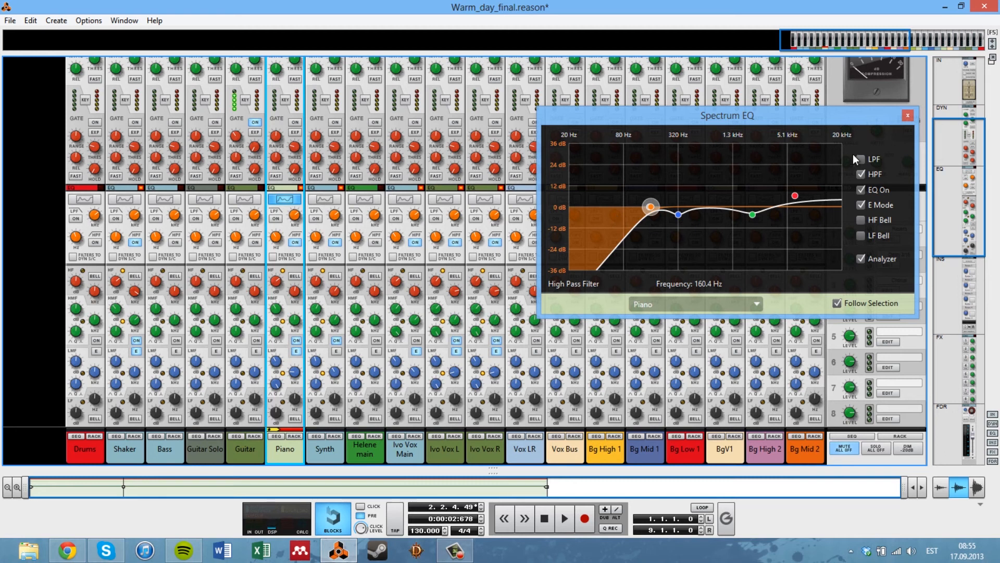
left_click(908, 115)
View the Synth channel's curve in the Spectrum EQ, close it and return to the mixer's send section.
left_click(322, 201)
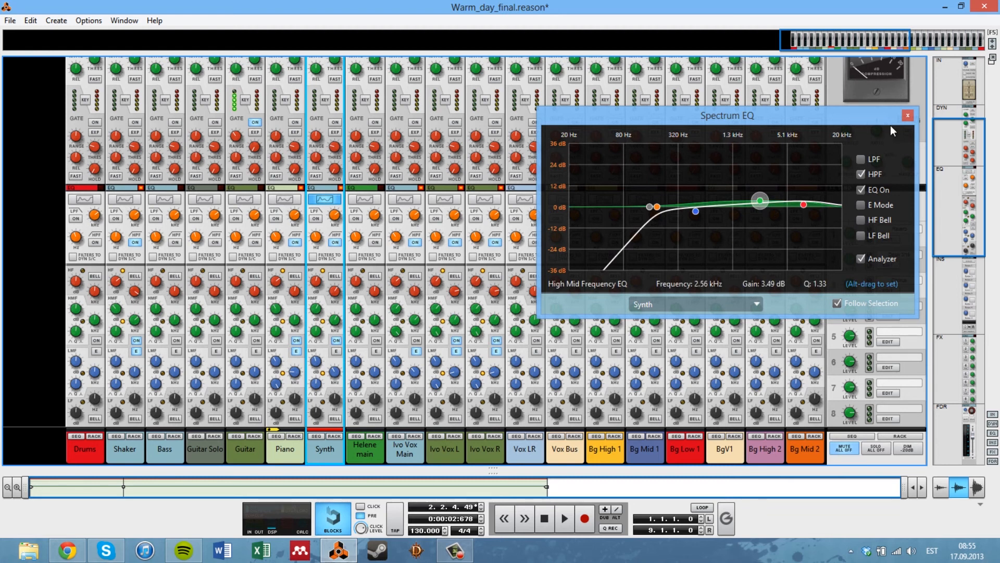
left_click(907, 116)
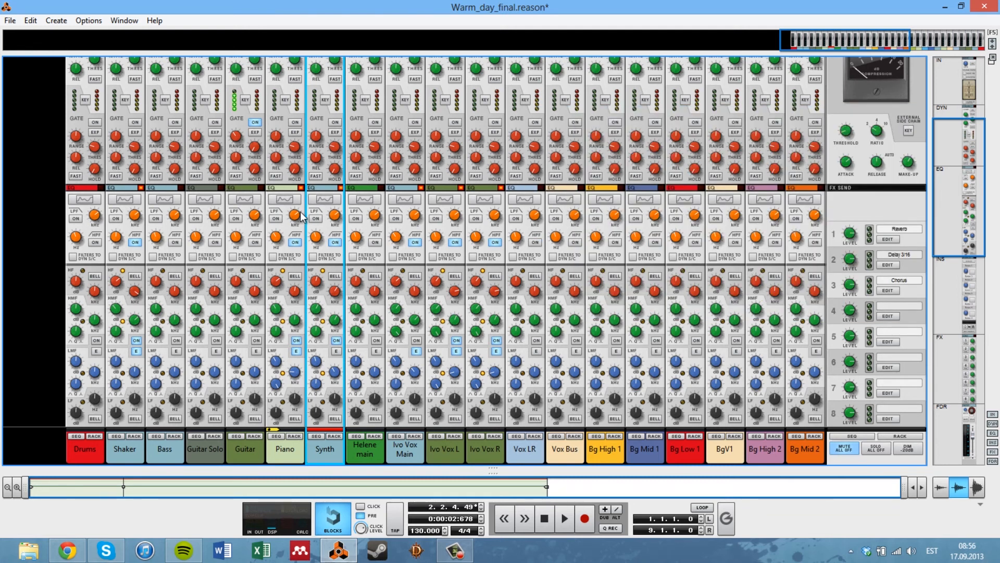
scroll(296, 214, "down", 3)
scroll(296, 213, "down", 4)
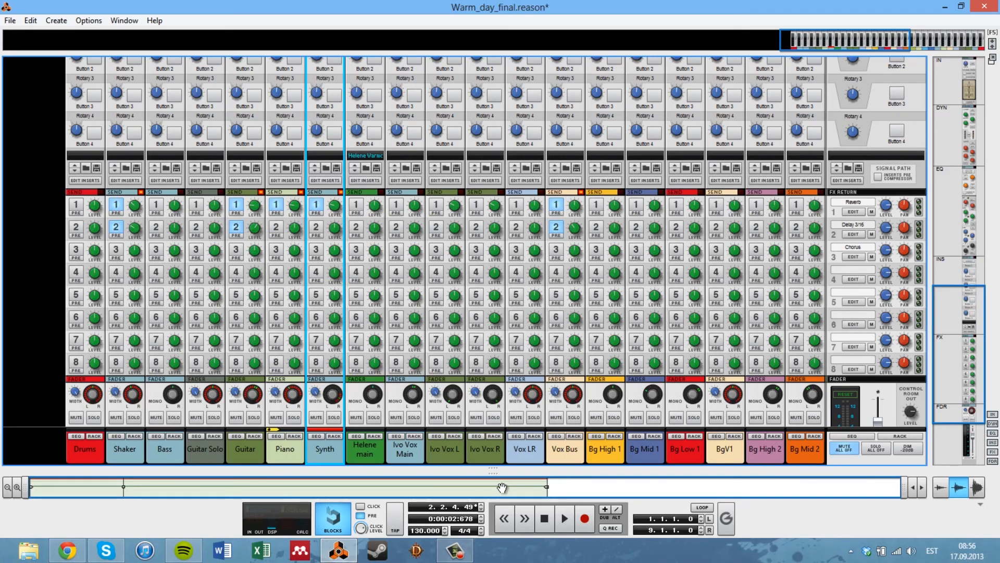
Enlarge the rack to fill the work area around the Master Section and hide its empty insert effects area.
left_click_drag(493, 469, 488, 54)
left_click_drag(432, 239, 529, 380)
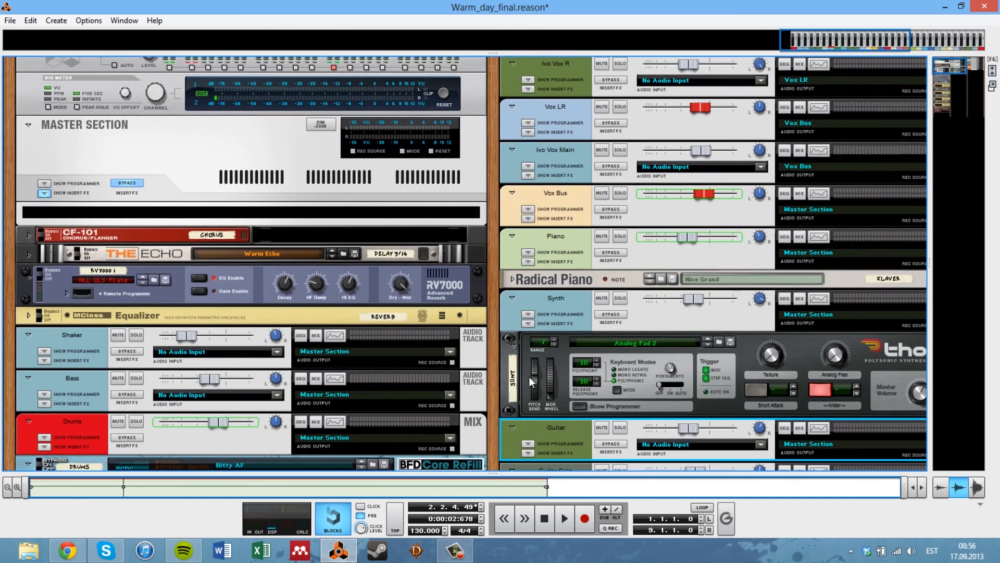
left_click(44, 193)
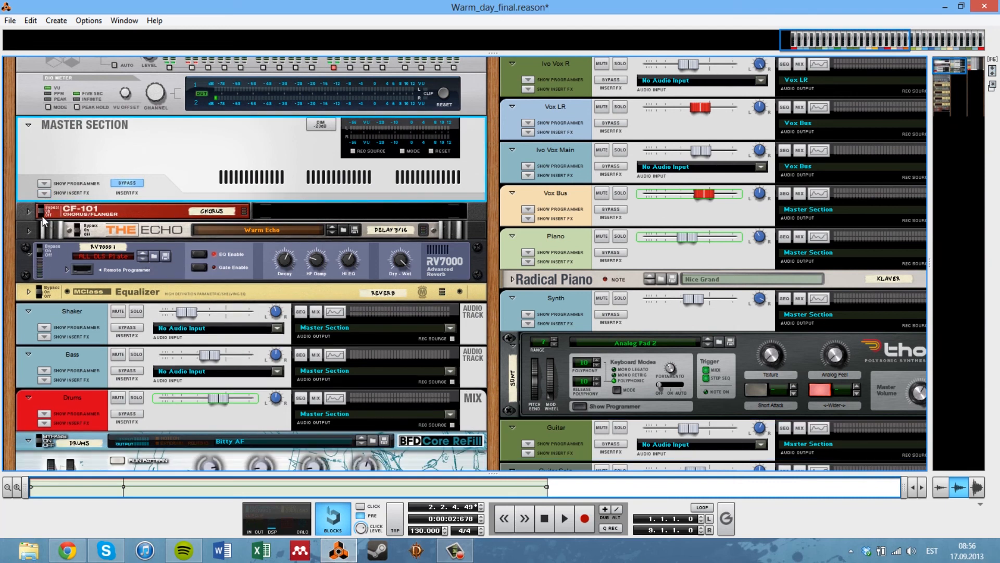
Unfold the CF-101 chorus and The Echo delay in turn to examine their settings, folding each device again.
left_click(27, 213)
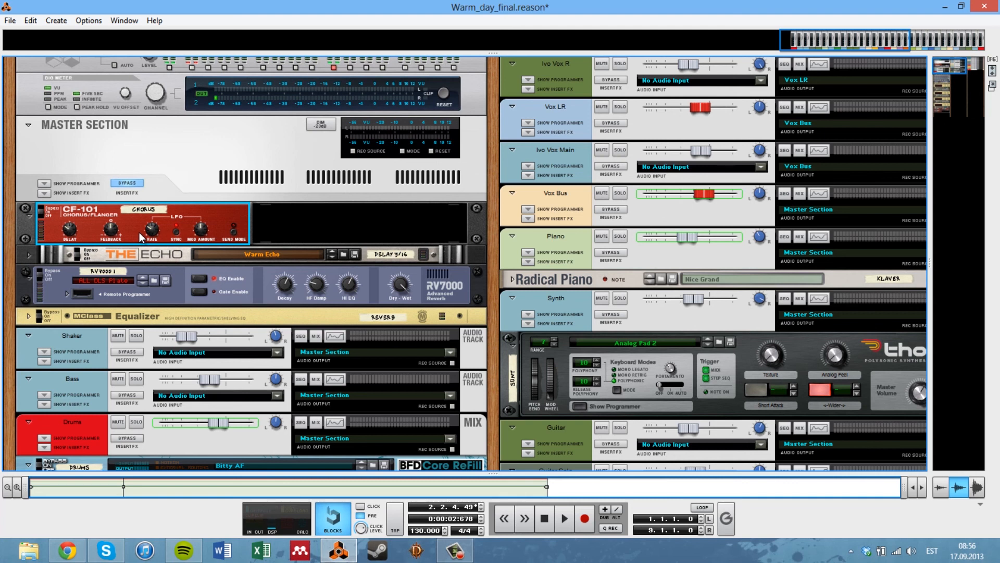
left_click(28, 217)
left_click(29, 230)
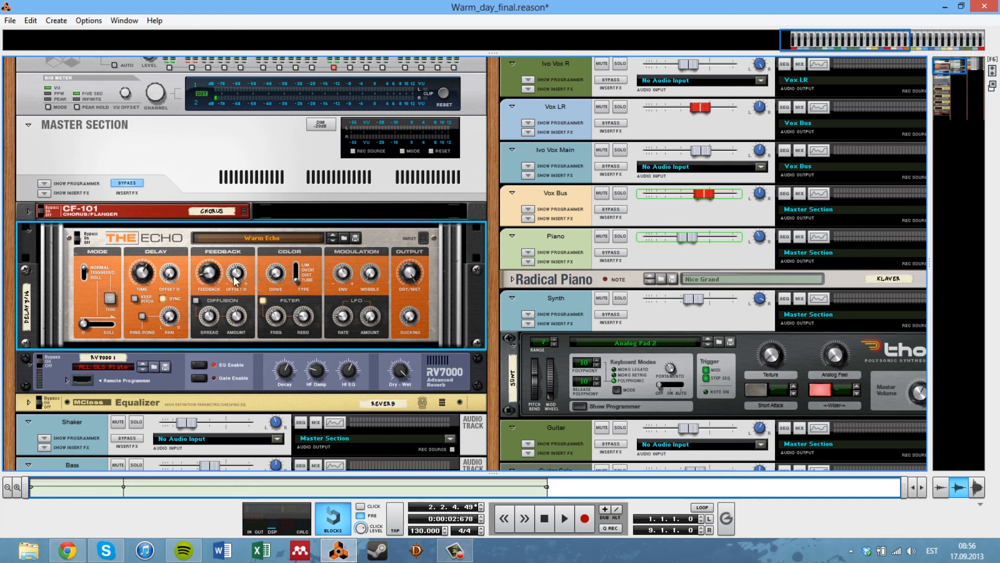
left_click(27, 231)
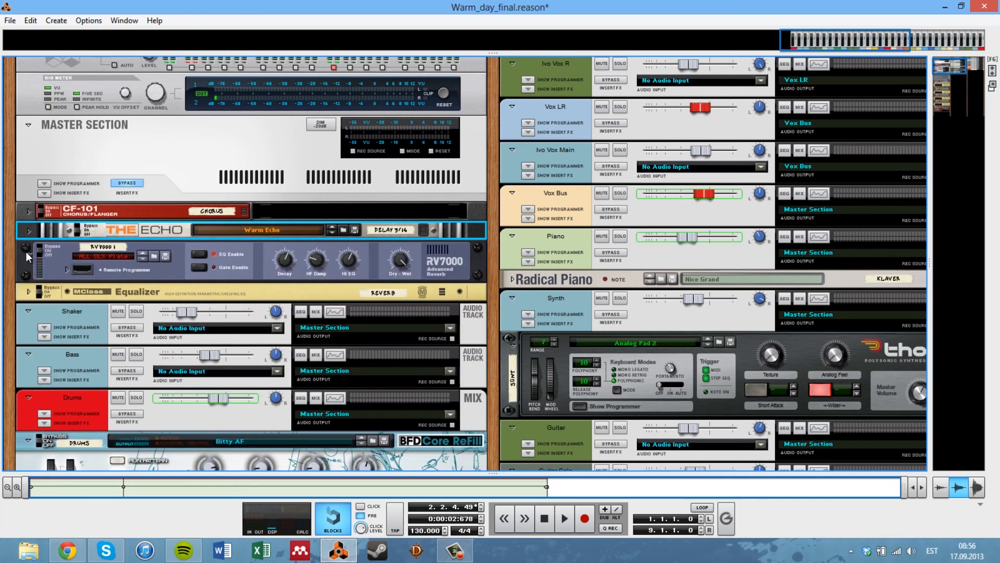
Examine the RV7000 reverb's remote programmer and the MClass Equalizer's curve in turn, folding each device again.
left_click(26, 251)
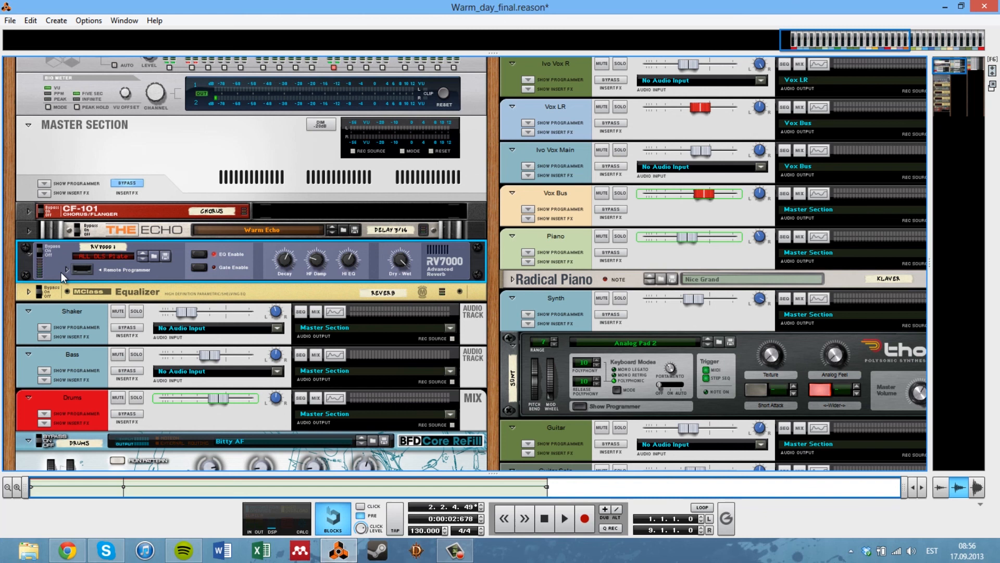
left_click(64, 270)
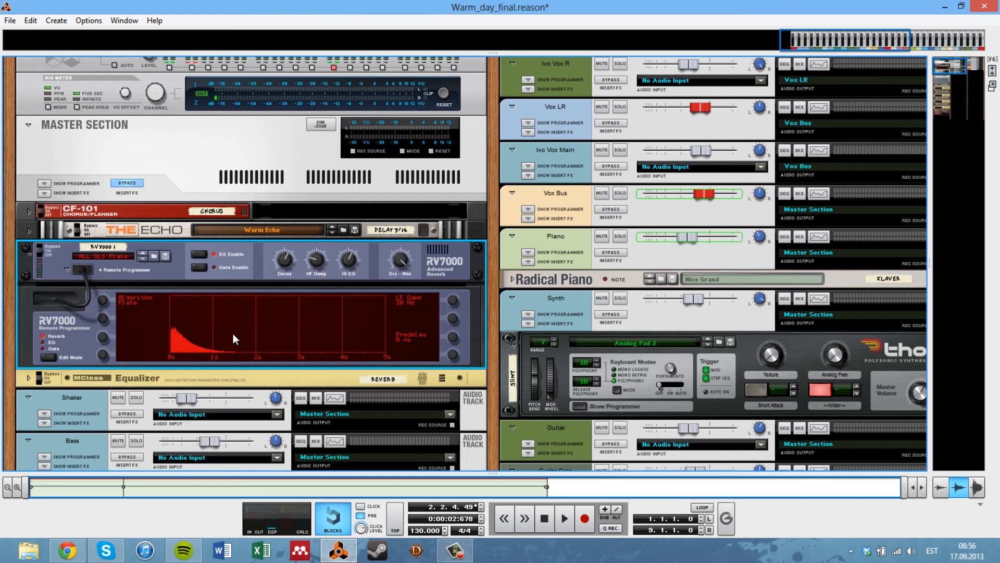
left_click(30, 257)
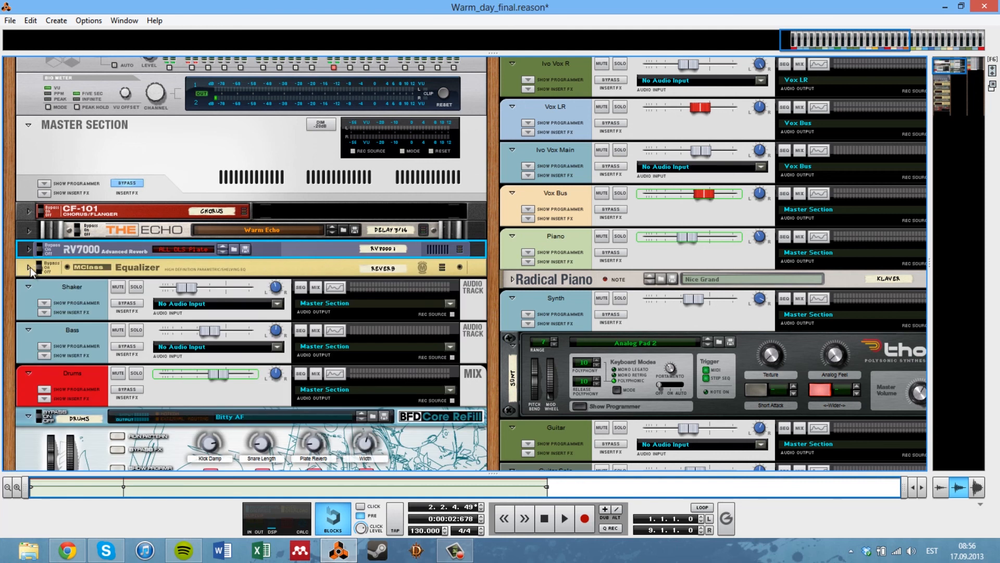
left_click(31, 267)
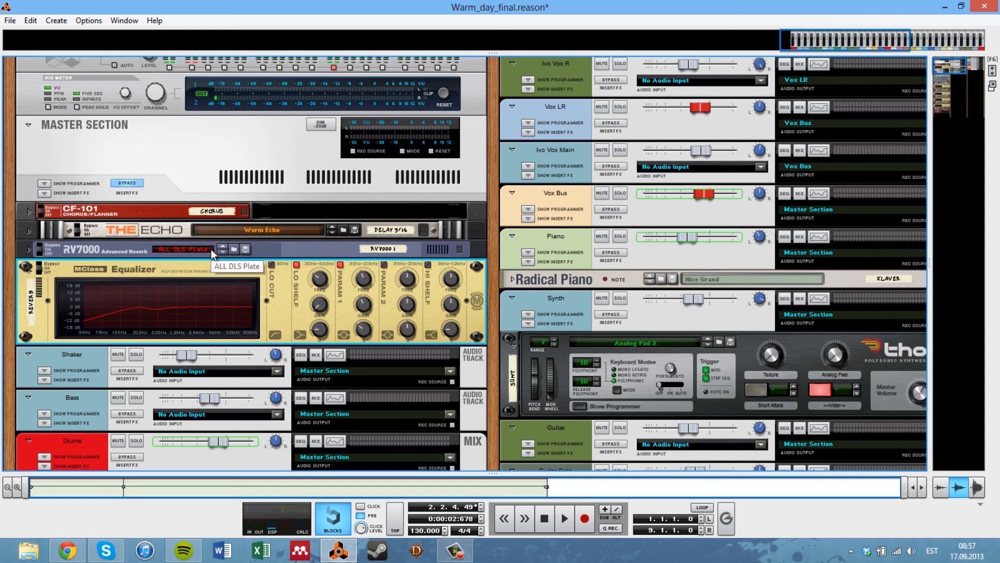
left_click(27, 270)
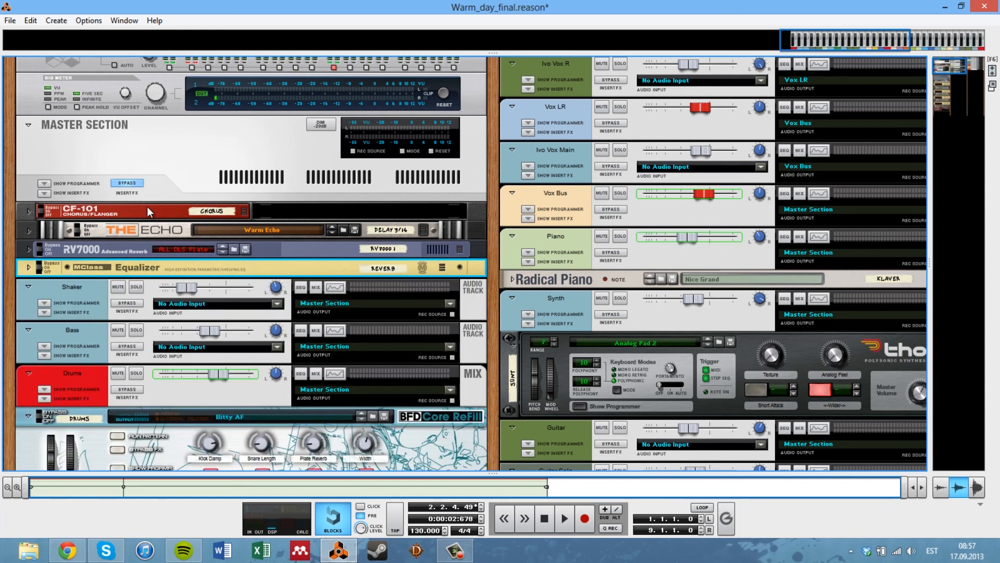